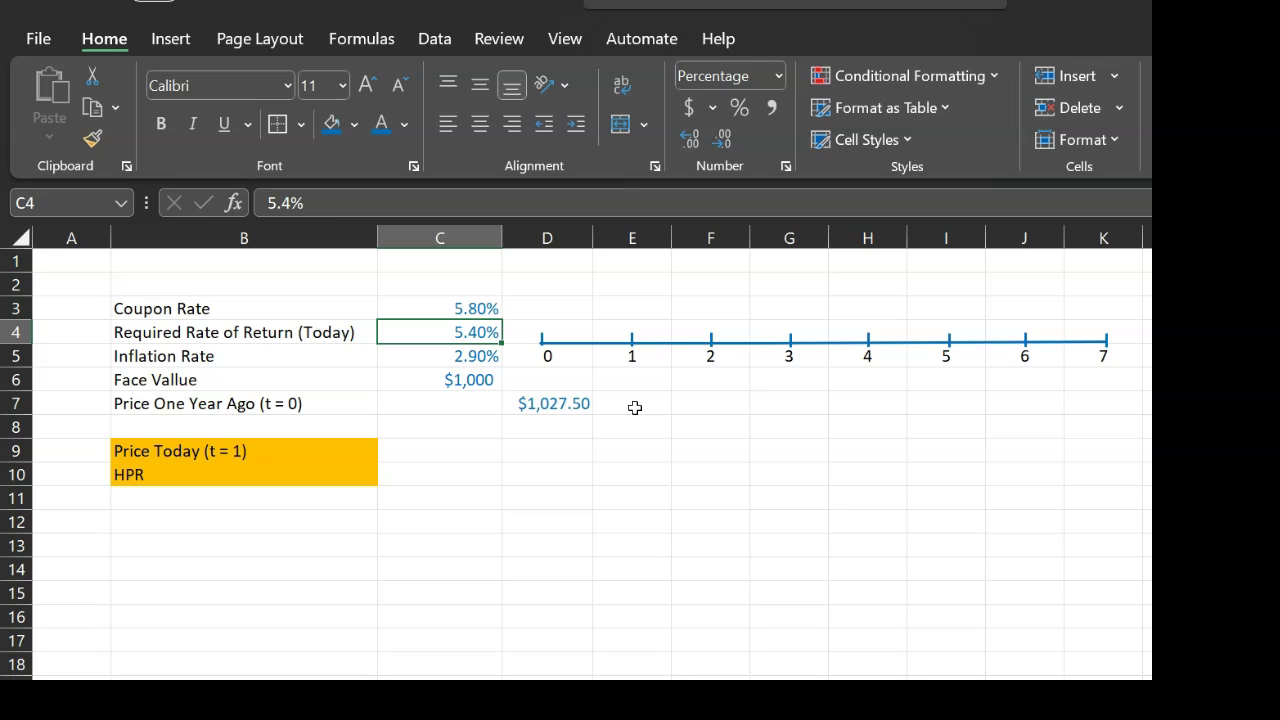
pyautogui.press('Up')
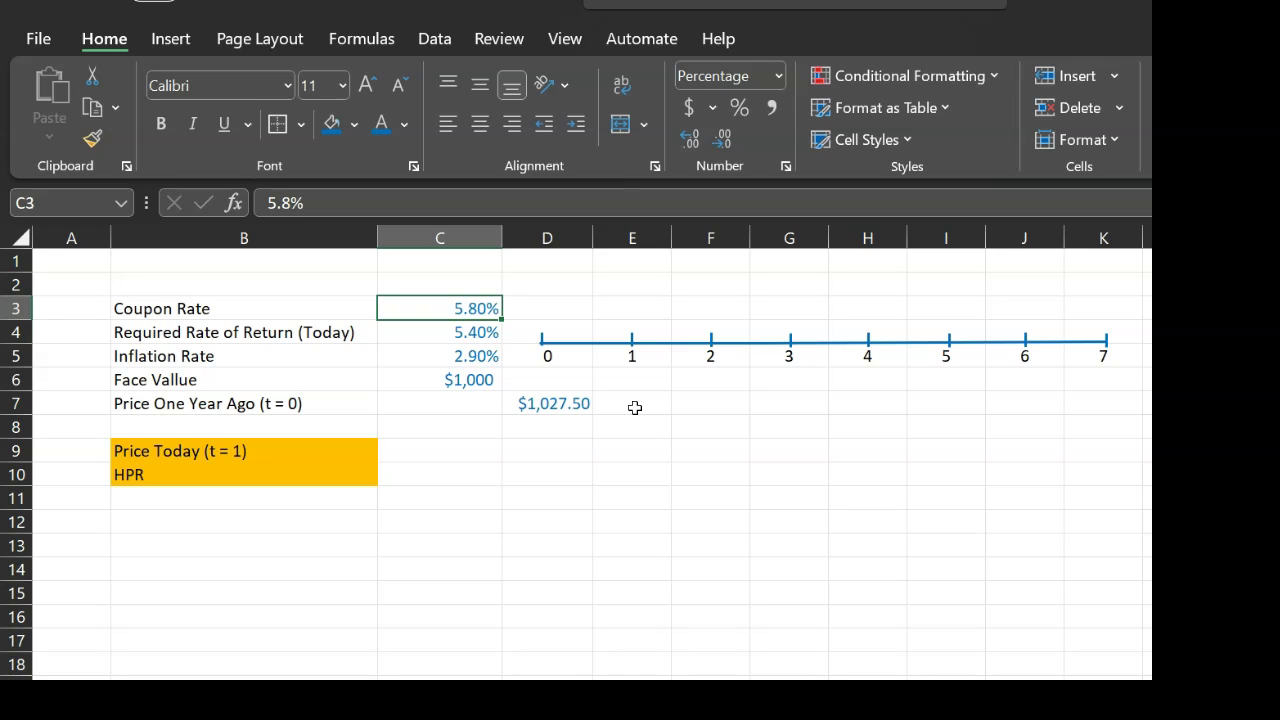
pyautogui.press('Down')
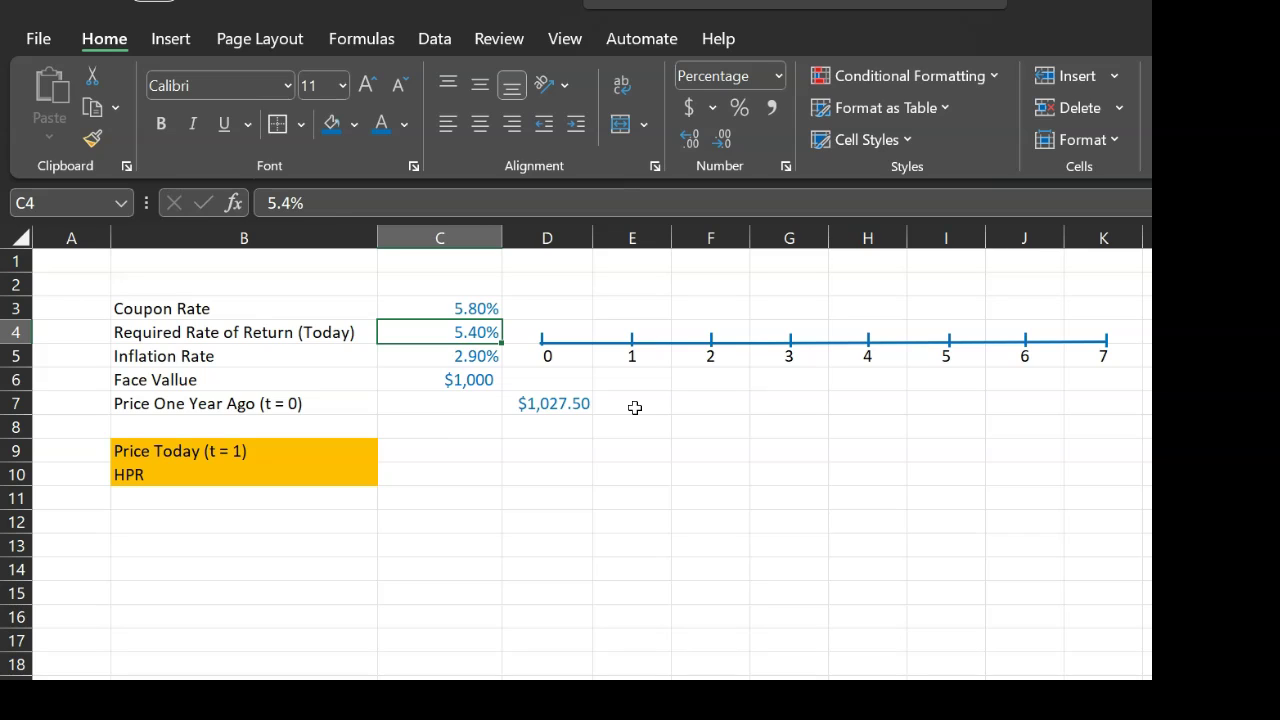
pyautogui.press('Right')
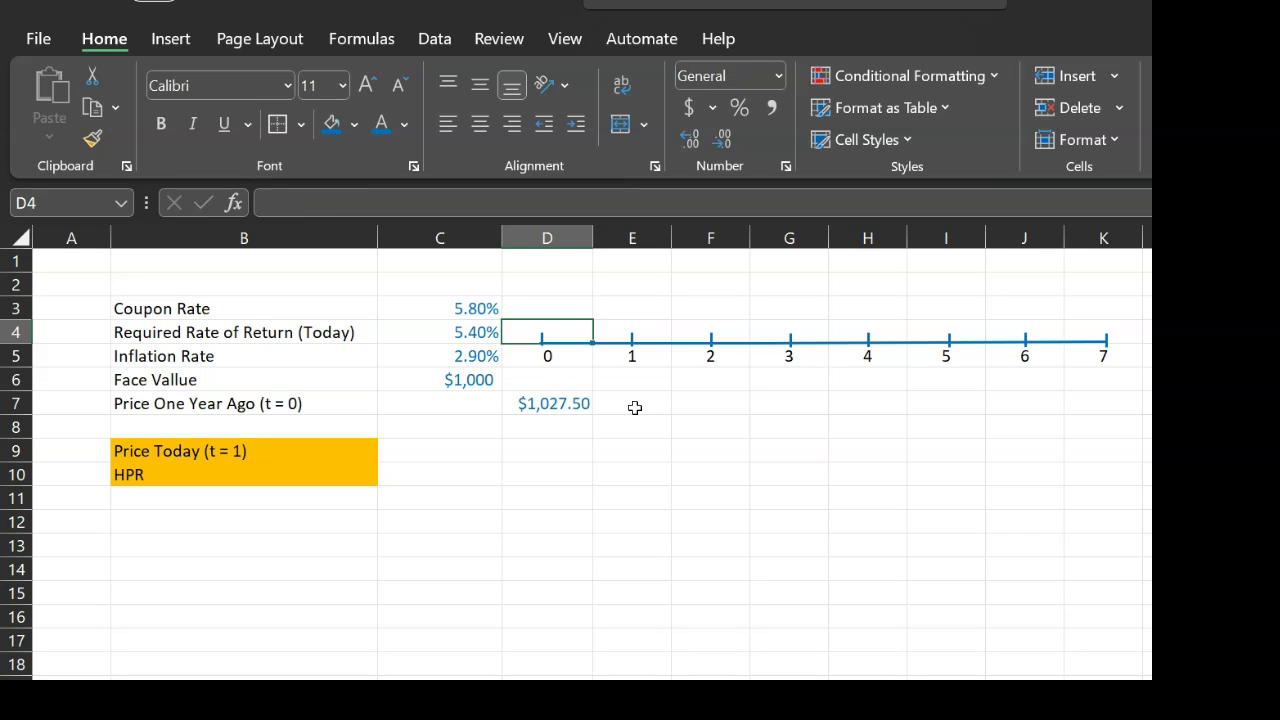
pyautogui.press('Left')
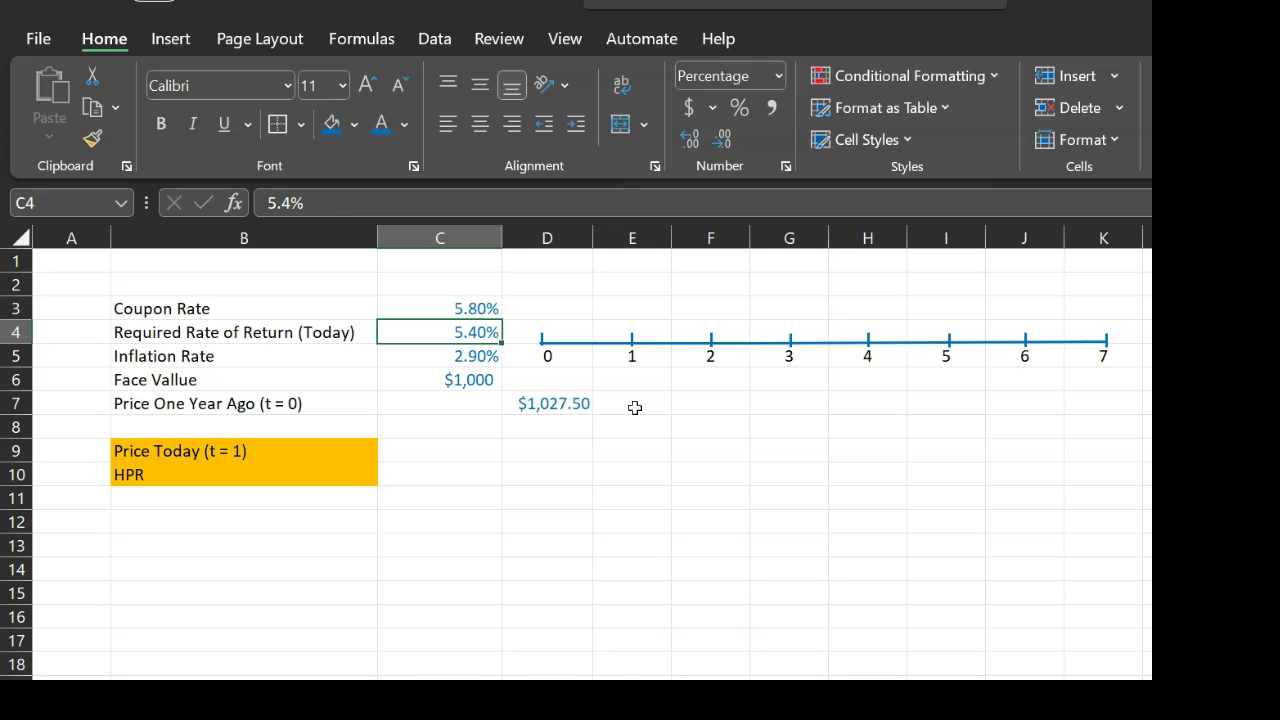
pyautogui.press('Down')
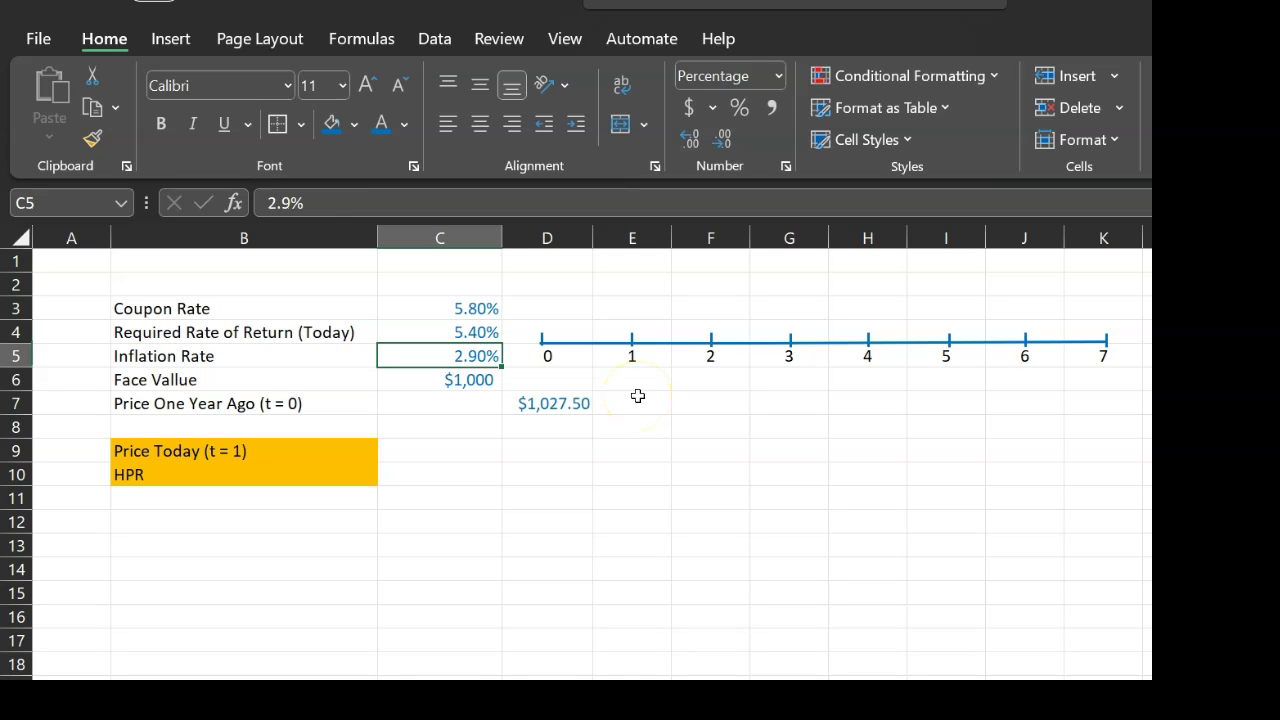
pyautogui.press('Down')
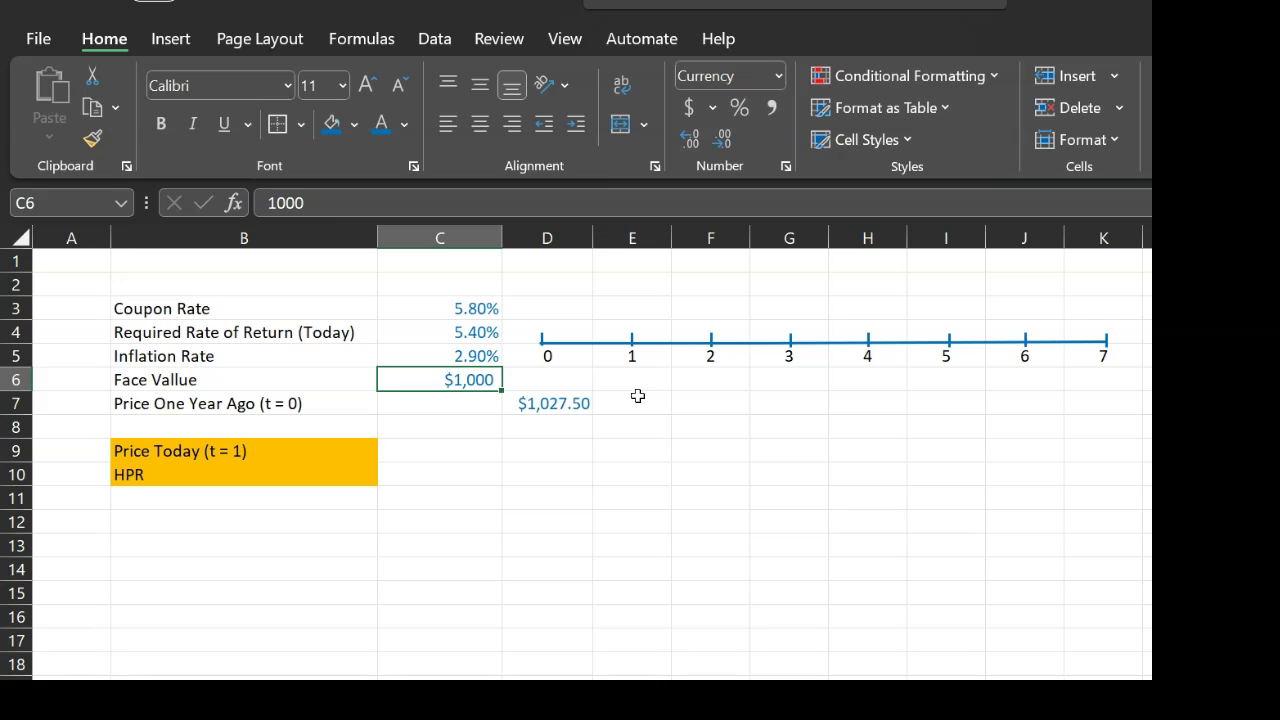
pyautogui.press('Right')
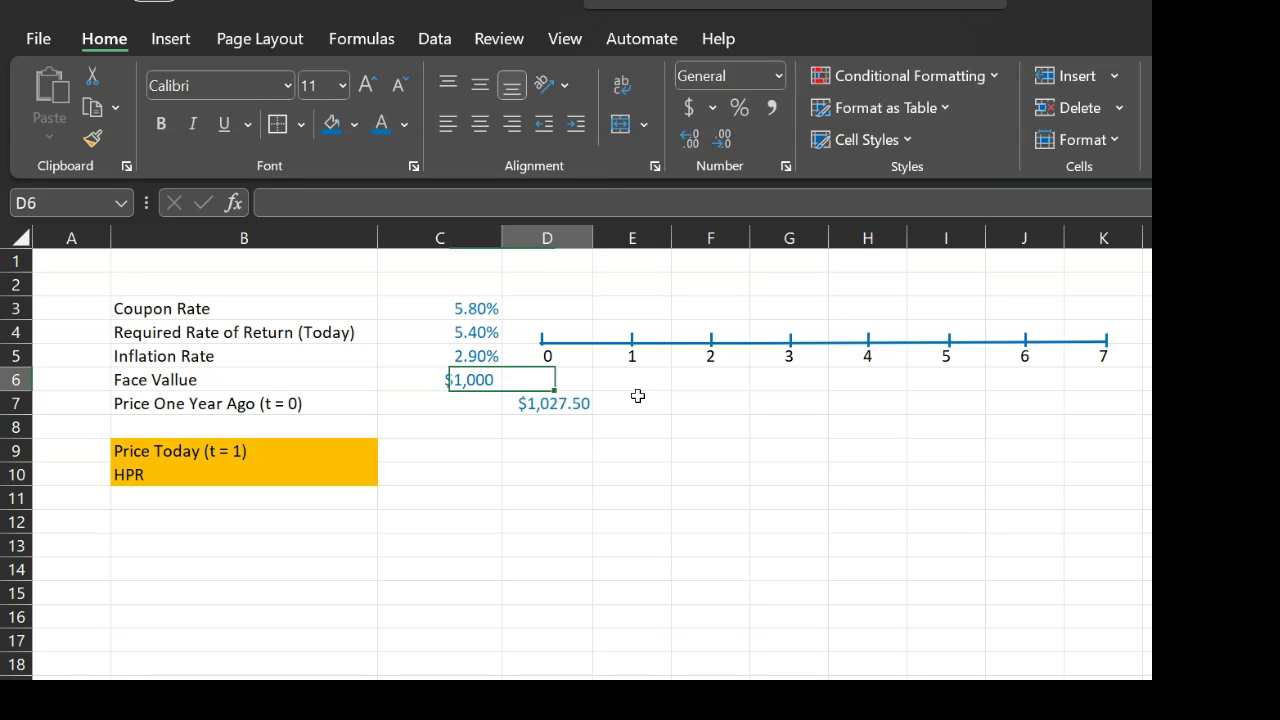
pyautogui.press('Up')
pyautogui.press('Up')
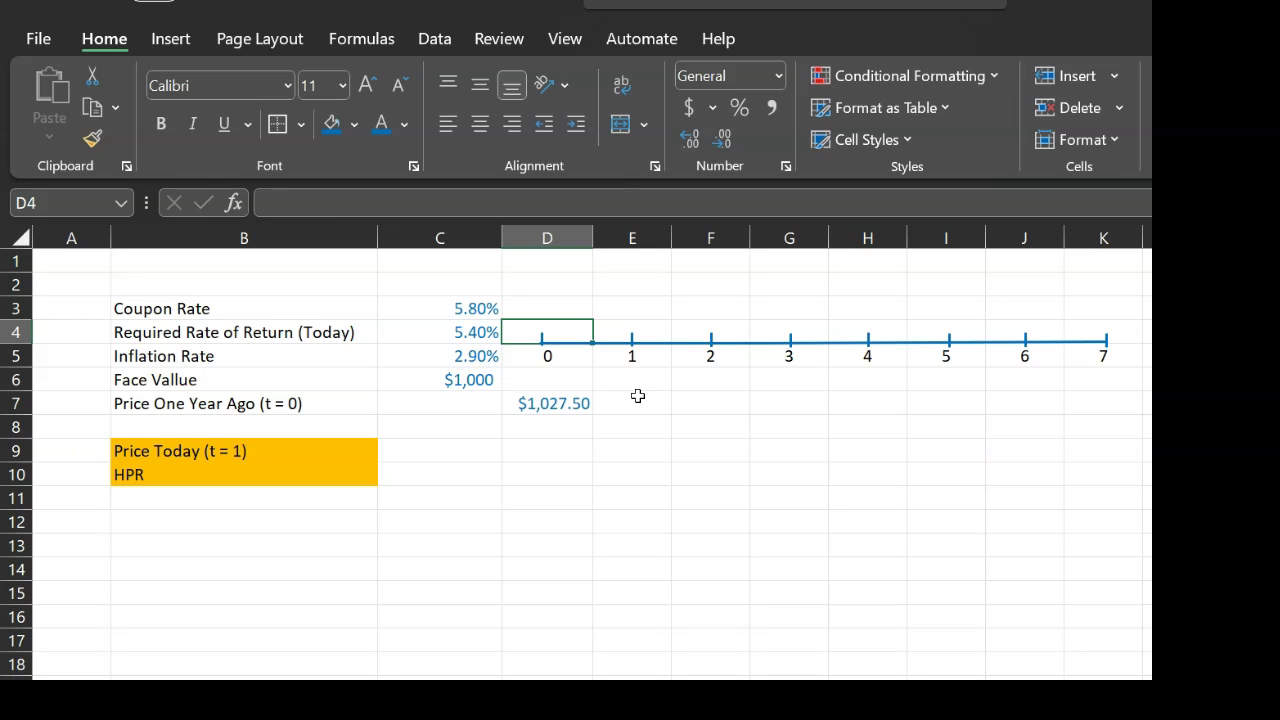
pyautogui.press('Right')
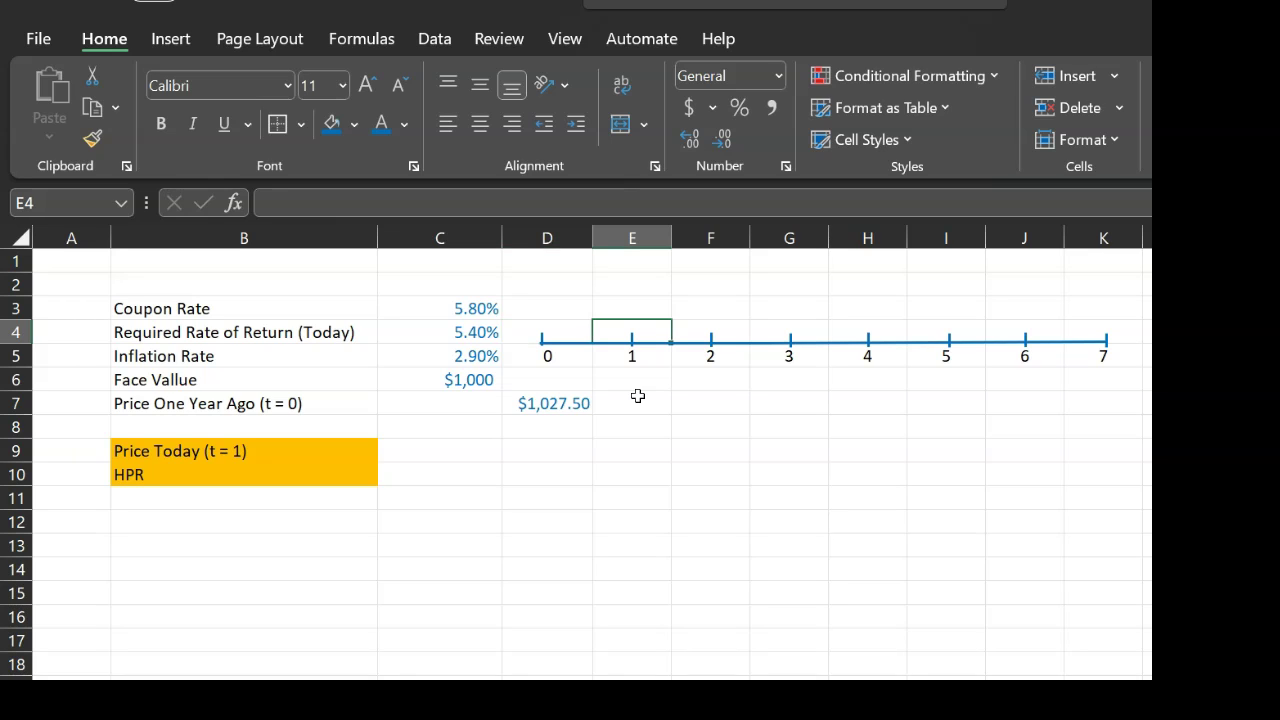
pyautogui.click(634, 334)
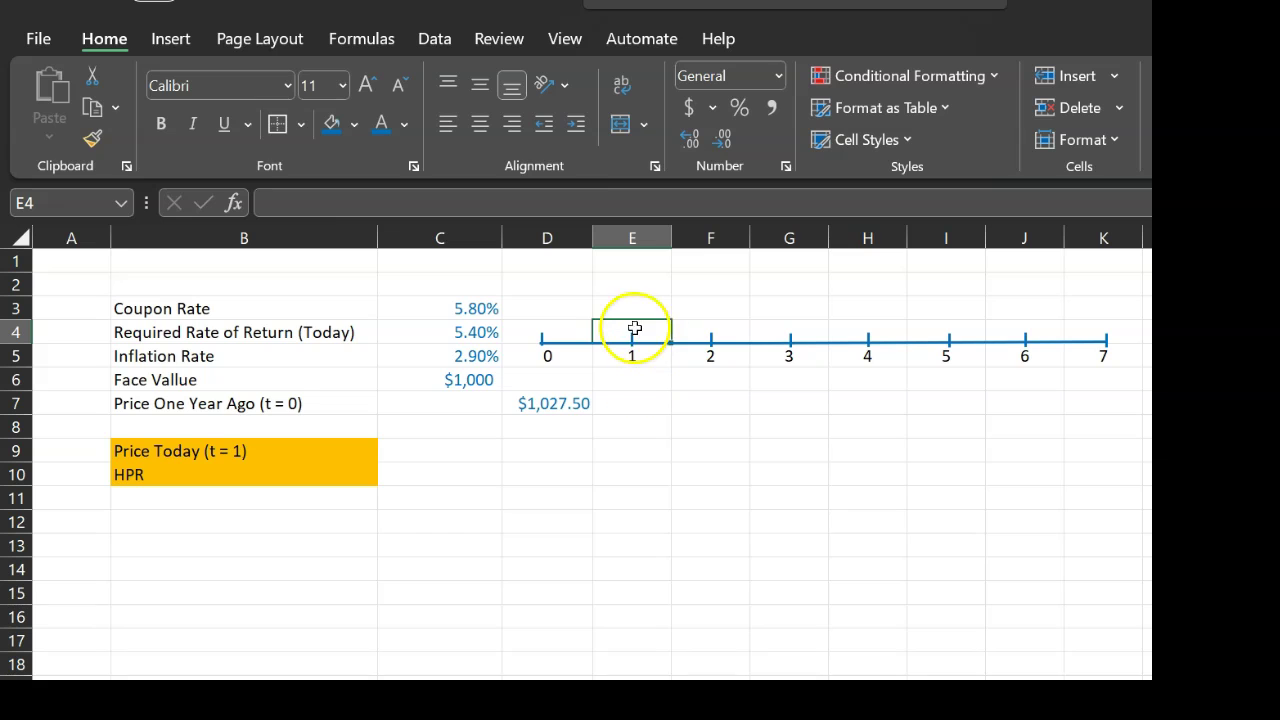
pyautogui.click(632, 370)
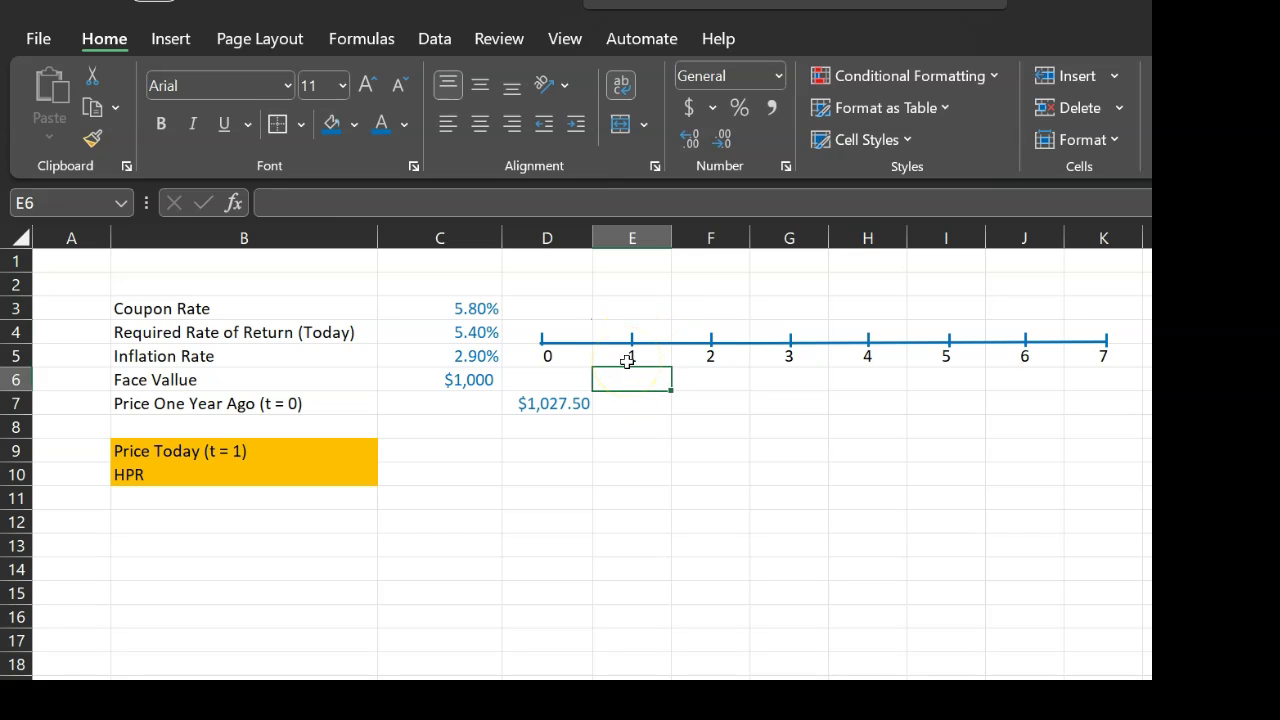
pyautogui.click(627, 361)
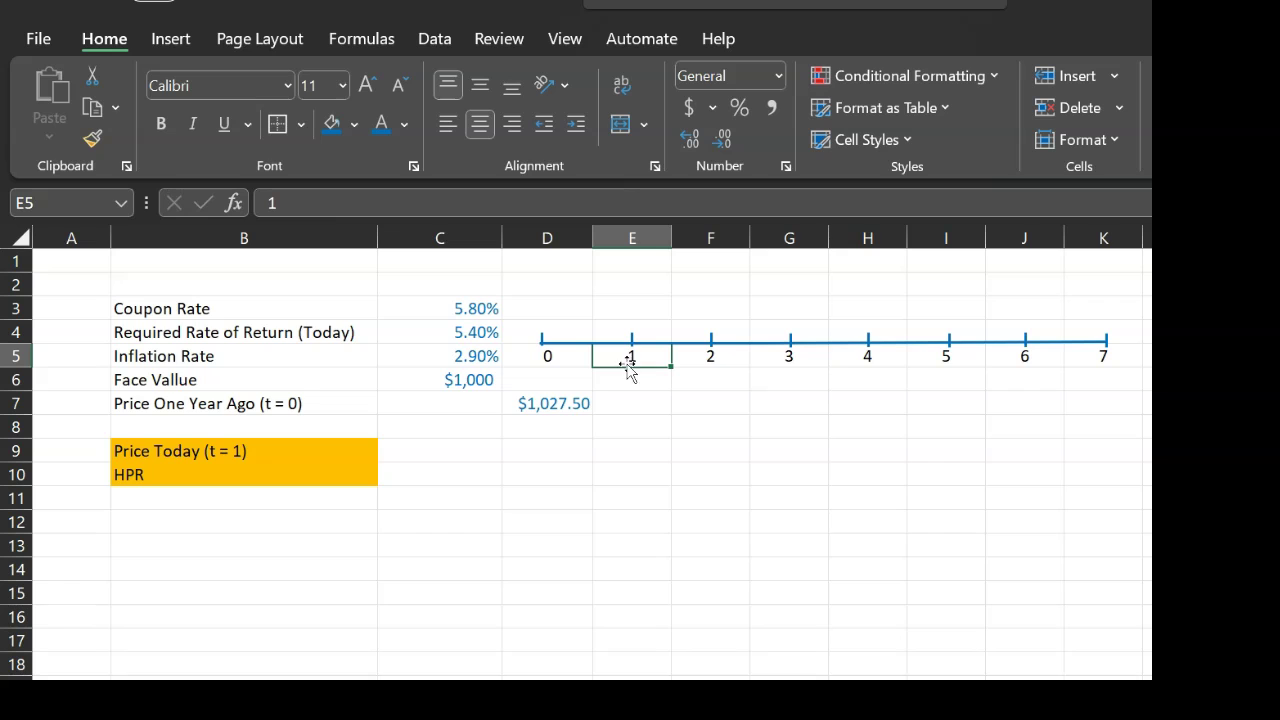
pyautogui.click(550, 405)
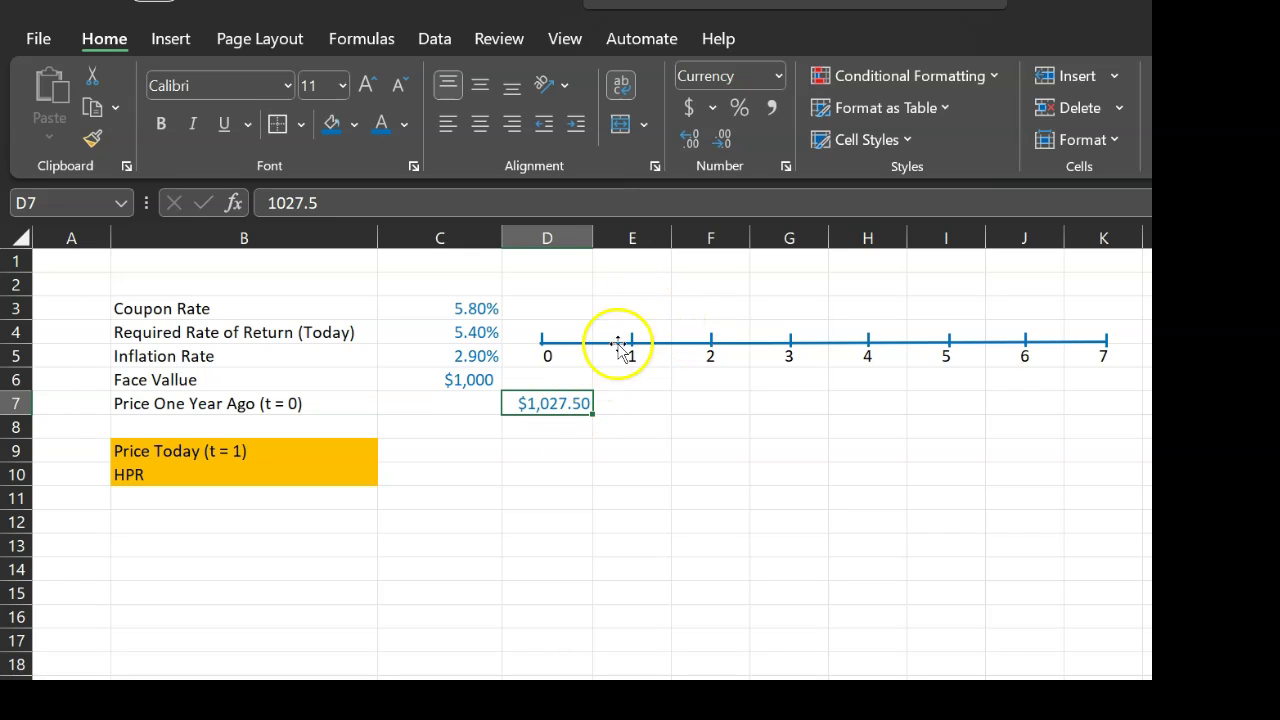
# - Compute the year-1 coupon in E3 as =$C$3*$C$6, giving $58.00
pyautogui.doubleClick(638, 312)
pyautogui.write('=')
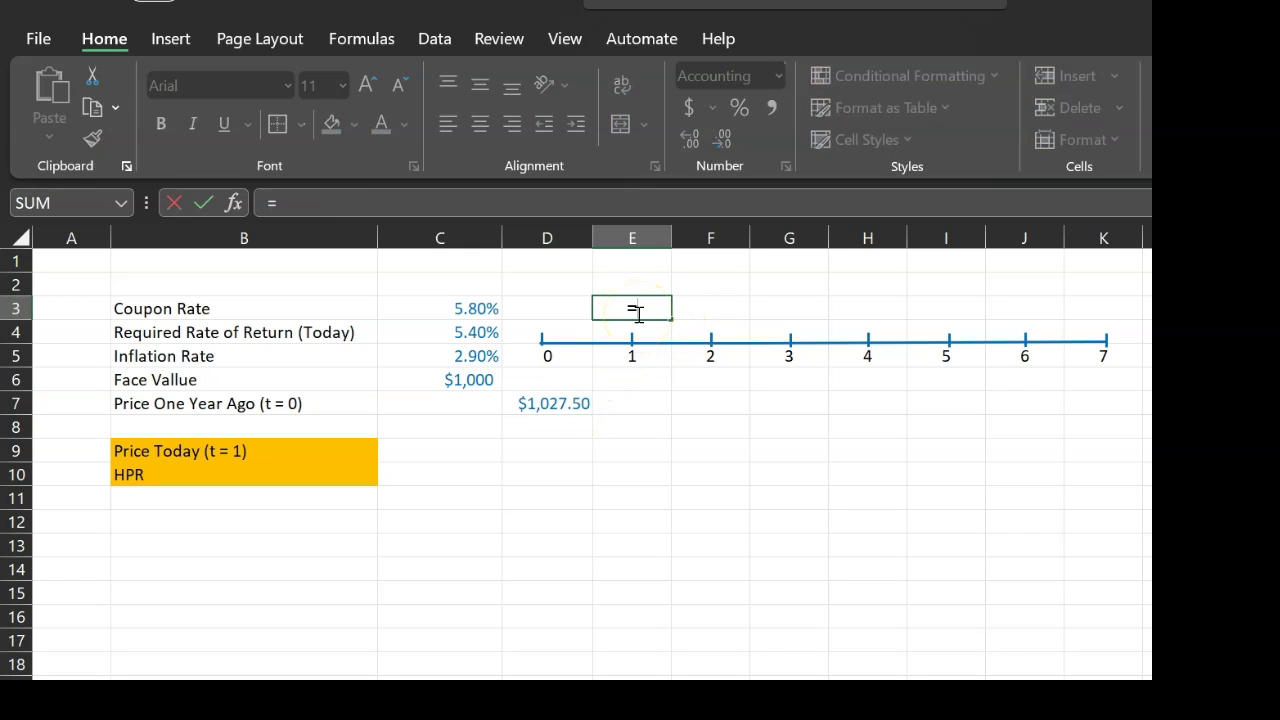
pyautogui.click(480, 310)
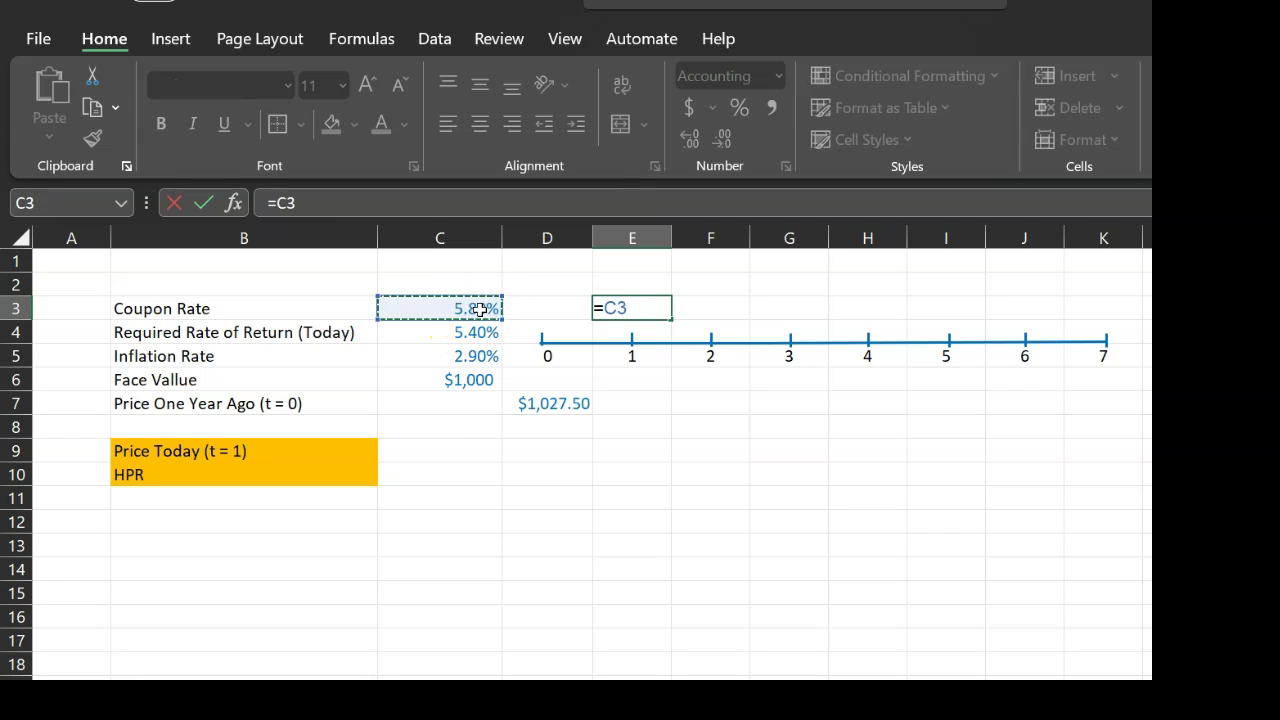
pyautogui.write('*')
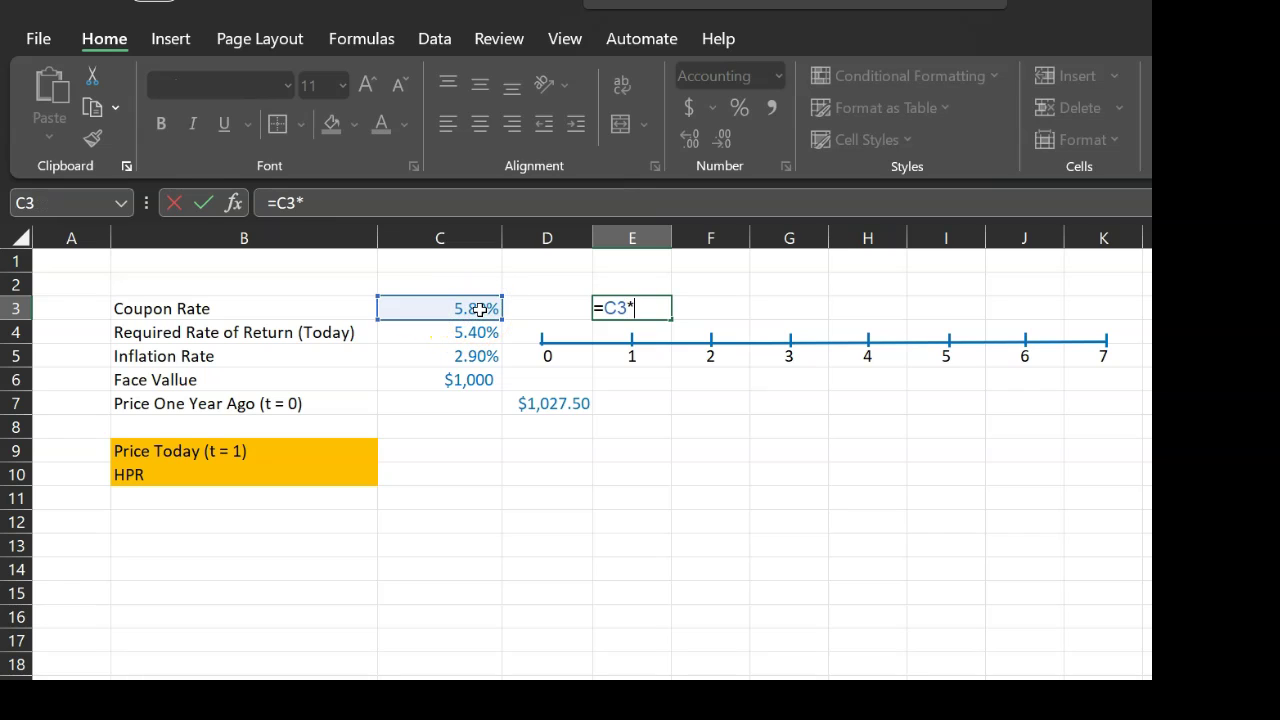
pyautogui.click(472, 383)
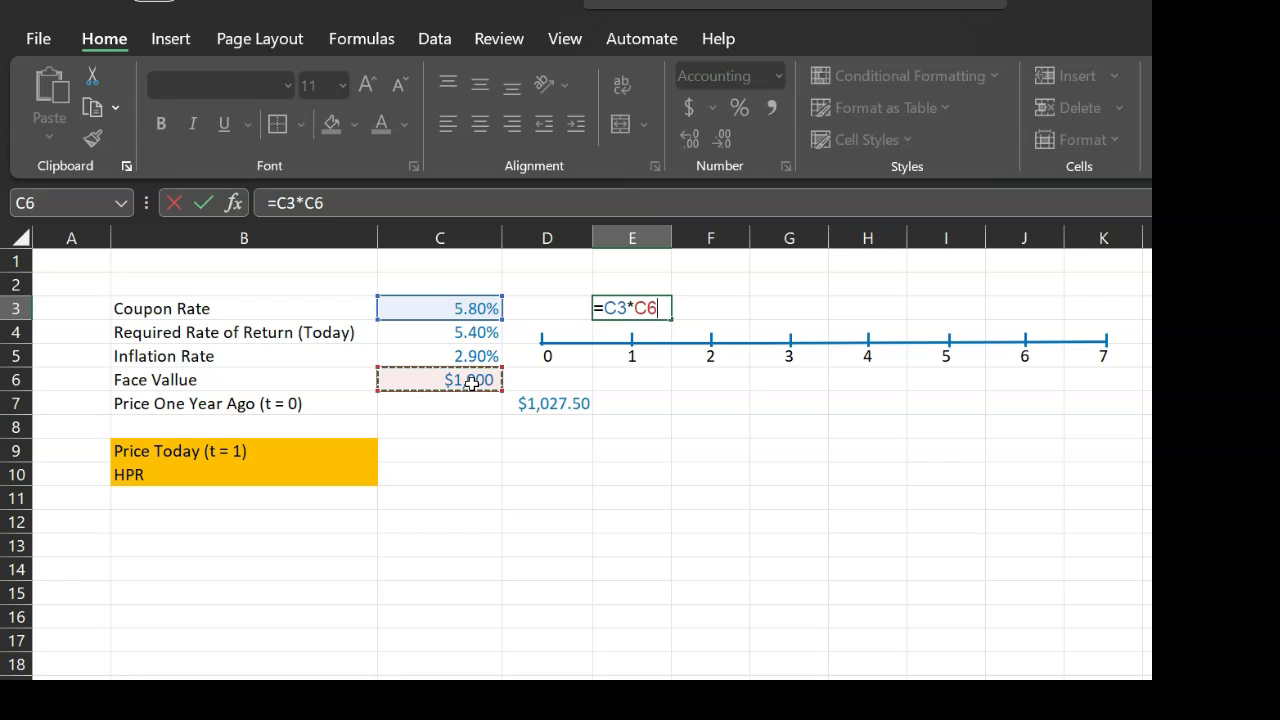
pyautogui.press('F4')
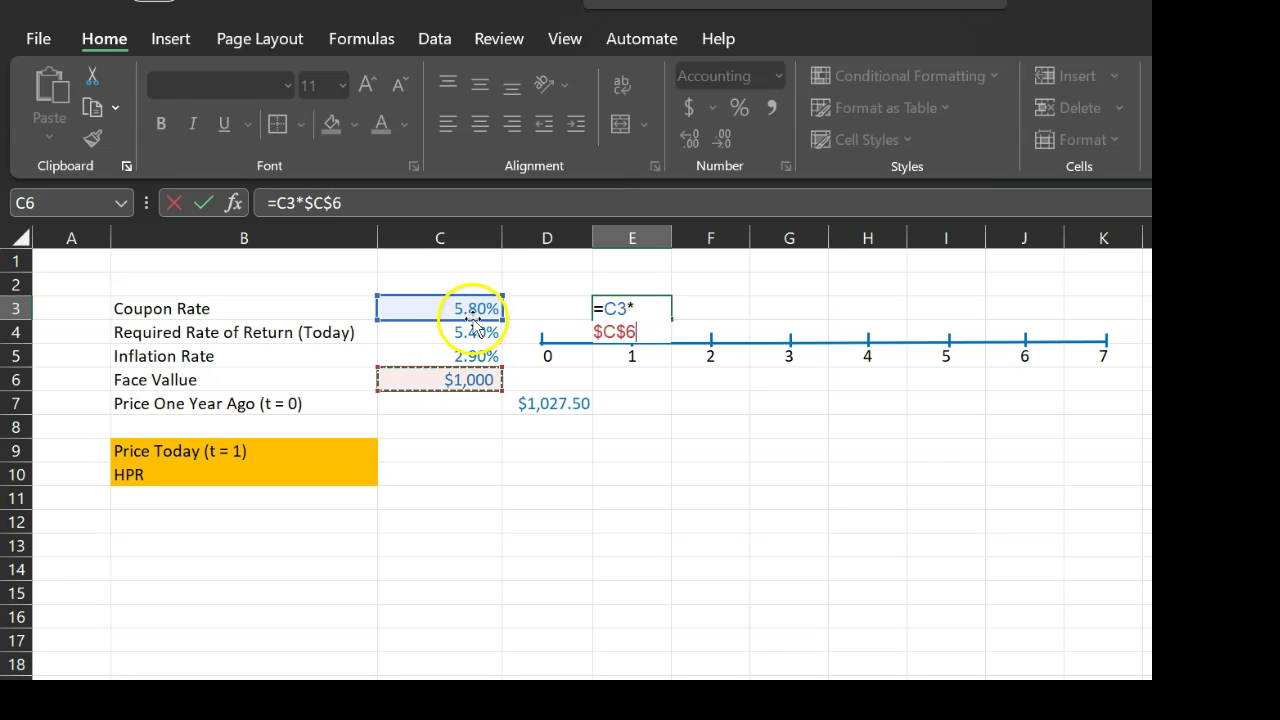
pyautogui.click(622, 310)
pyautogui.press('F4')
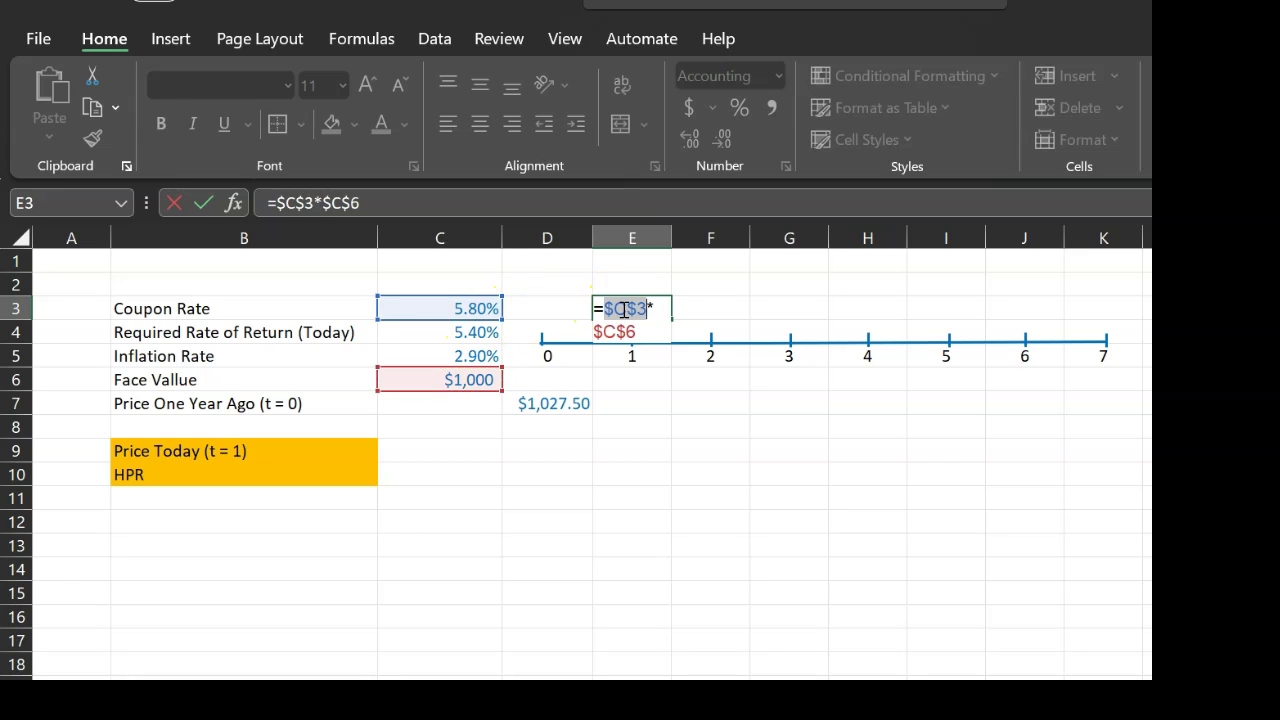
pyautogui.press('Return')
# - Copy the $58.00 coupon payment across years 2 to 6
pyautogui.click(622, 310)
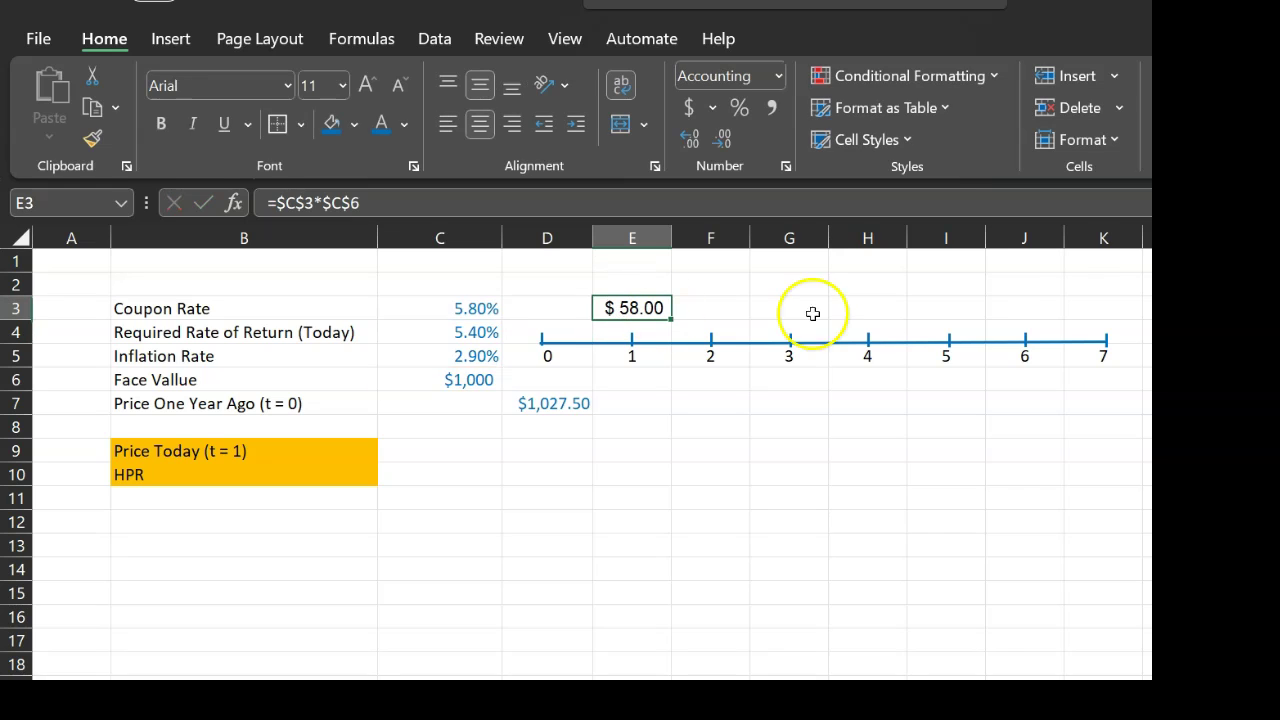
pyautogui.hotkey('ctrl', 'c')
pyautogui.keyDown('shift'); pyautogui.click(1067, 292); pyautogui.keyUp('shift')
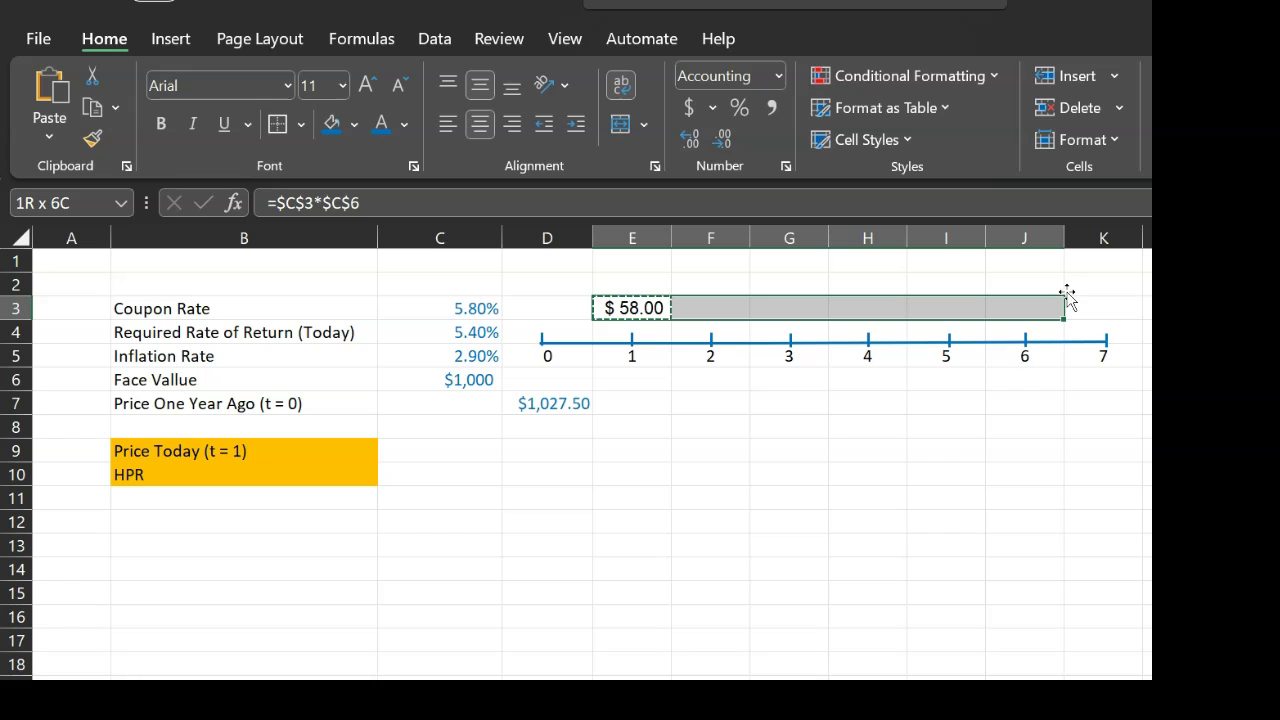
pyautogui.hotkey('ctrl', 'v')
# - Set the year-7 cash flow in K3 to =J3+C6, showing $1,058.00
pyautogui.press('Right')
pyautogui.press('Right')
pyautogui.press('Right')
pyautogui.press('Right')
pyautogui.press('Right')
pyautogui.press('Right')
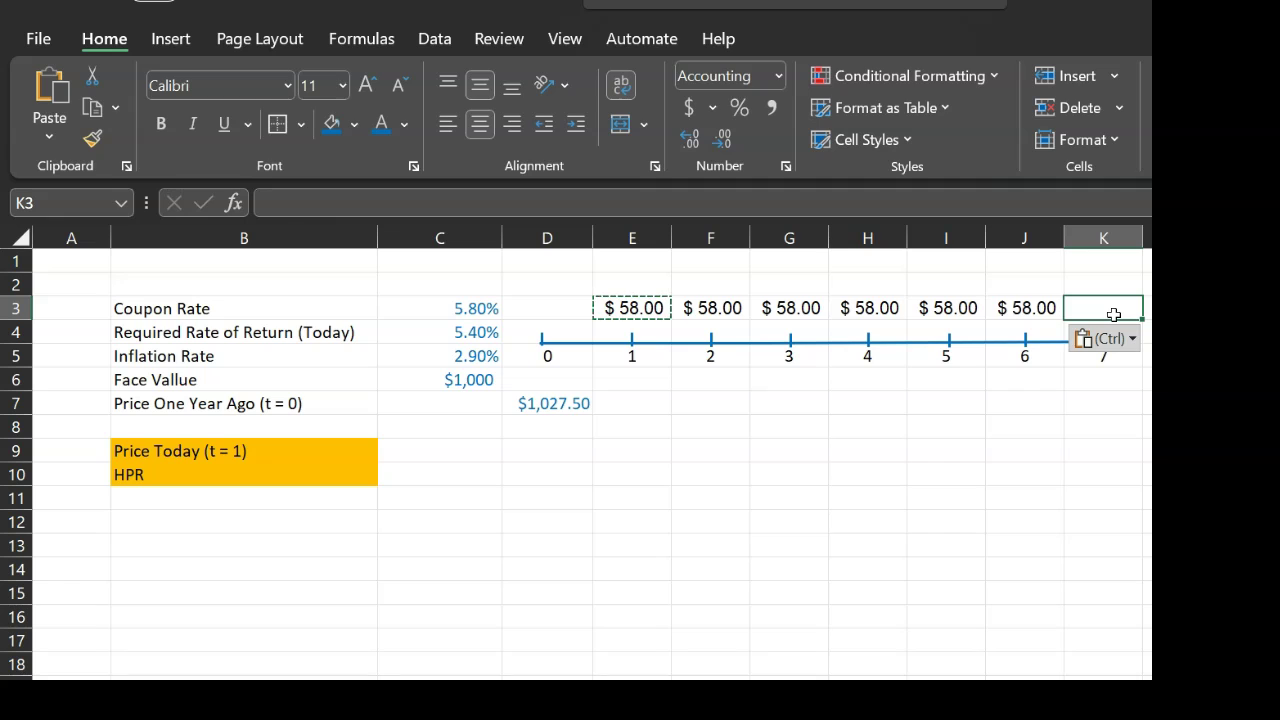
pyautogui.write('=')
pyautogui.press('Left')
pyautogui.write('+')
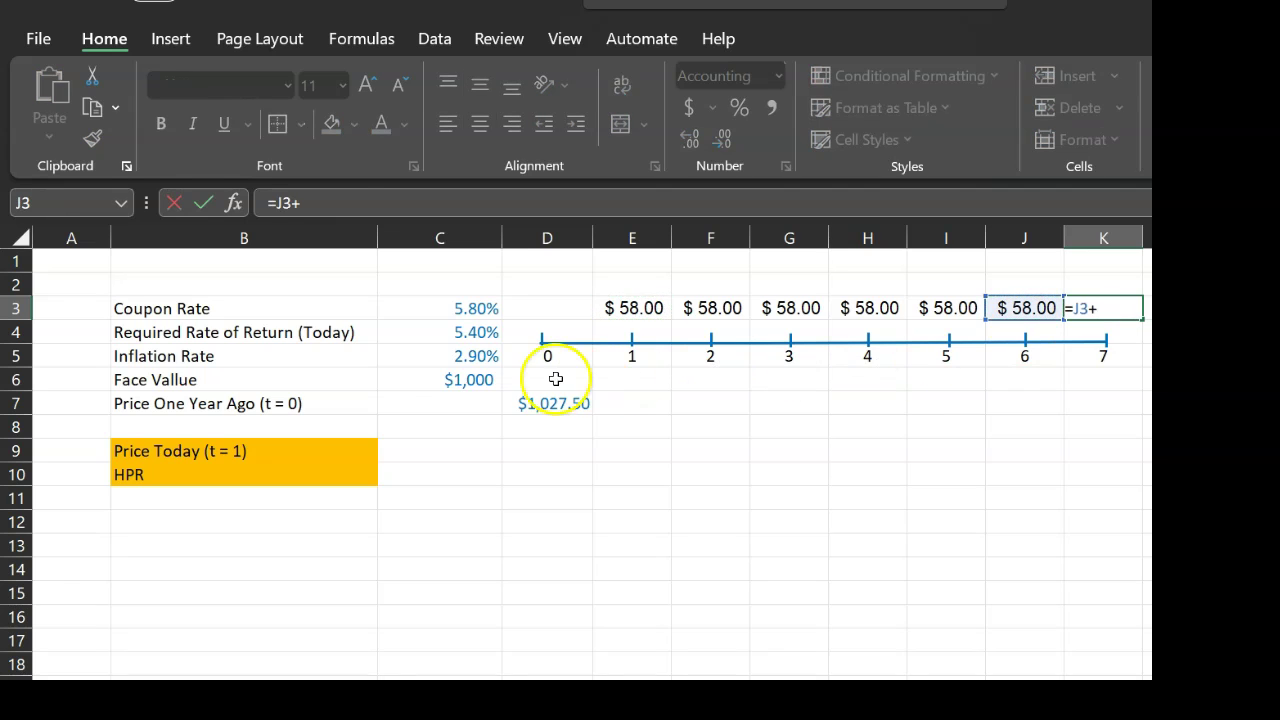
pyautogui.click(458, 380)
pyautogui.press('Return')
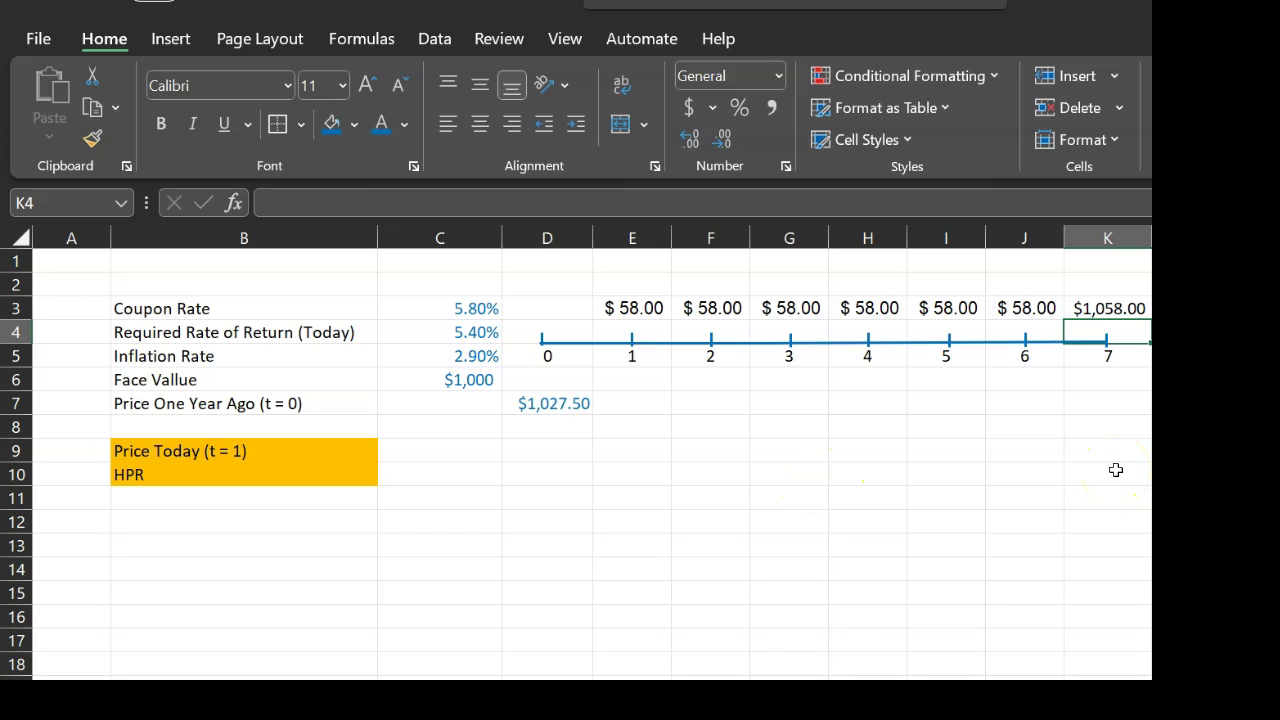
pyautogui.click(552, 410)
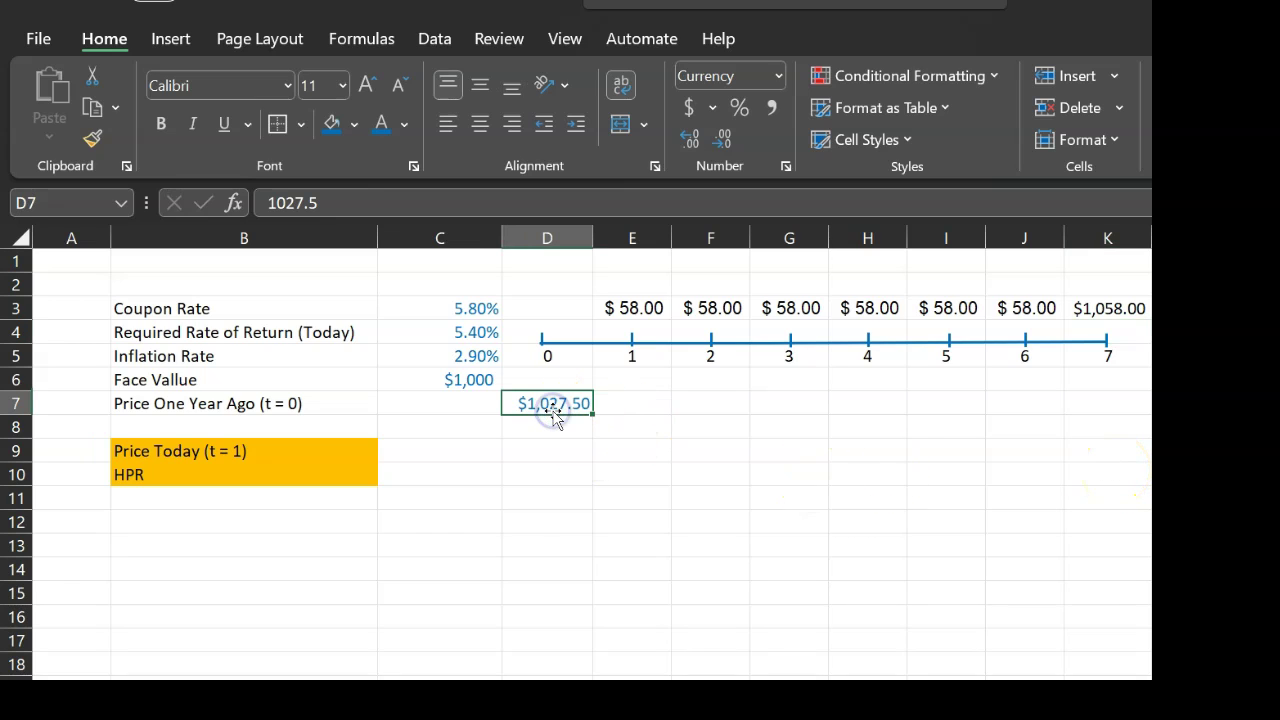
pyautogui.moveTo(556, 416); pyautogui.dragTo(602, 340)
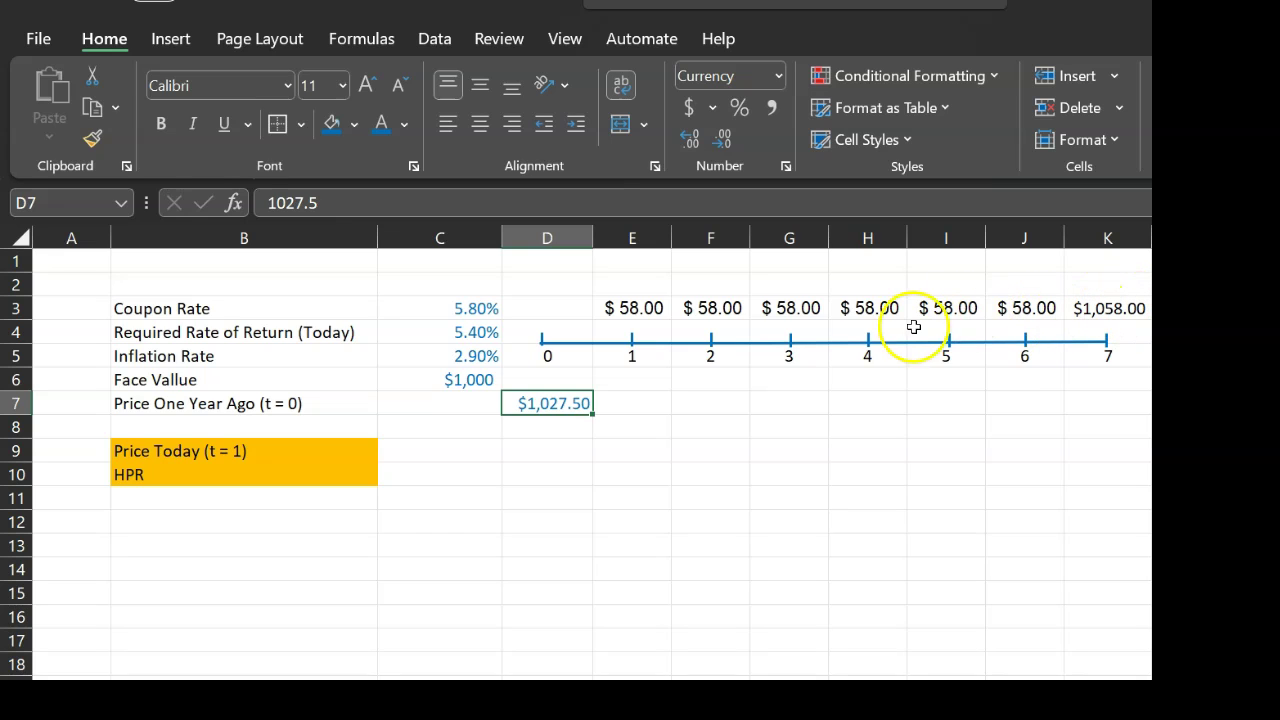
# - Label cell B12 as YTM
pyautogui.click(154, 520)
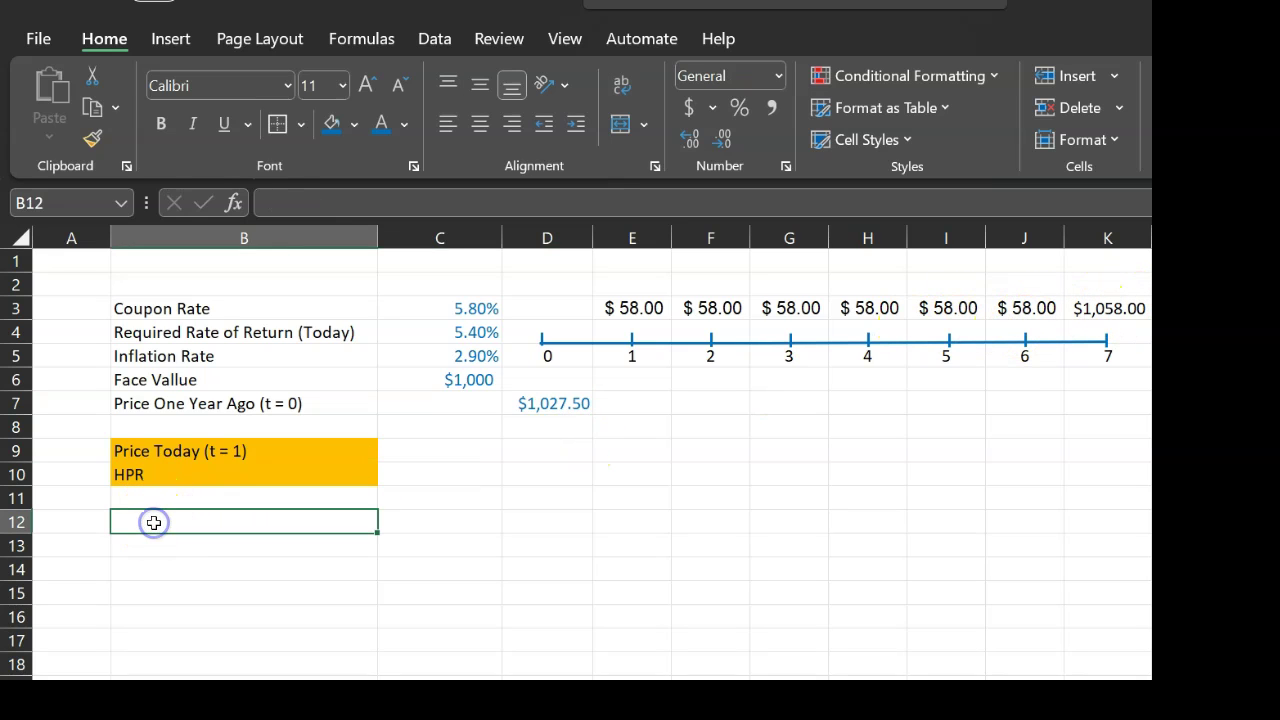
pyautogui.write('YTM')
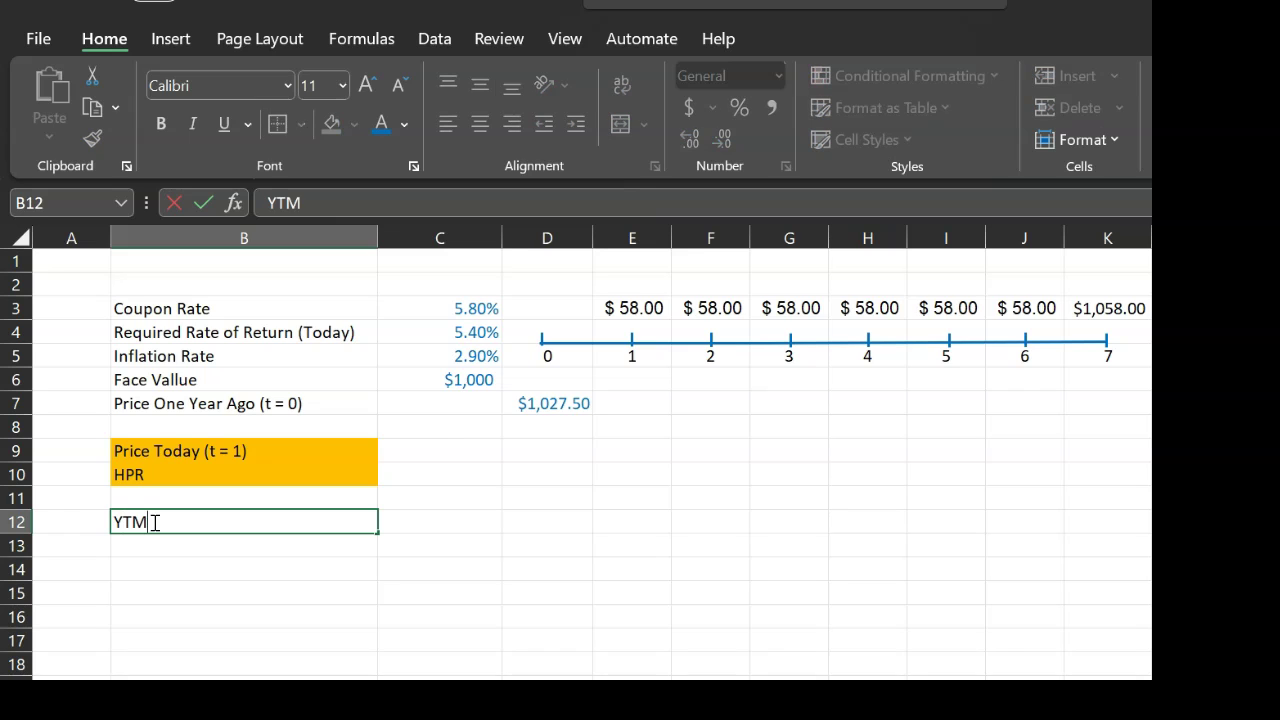
pyautogui.press('Tab')
# - Enter =RATE(7,E3,-D7,C6) in C12, yielding a 5.32% yield to maturity
pyautogui.write('=')
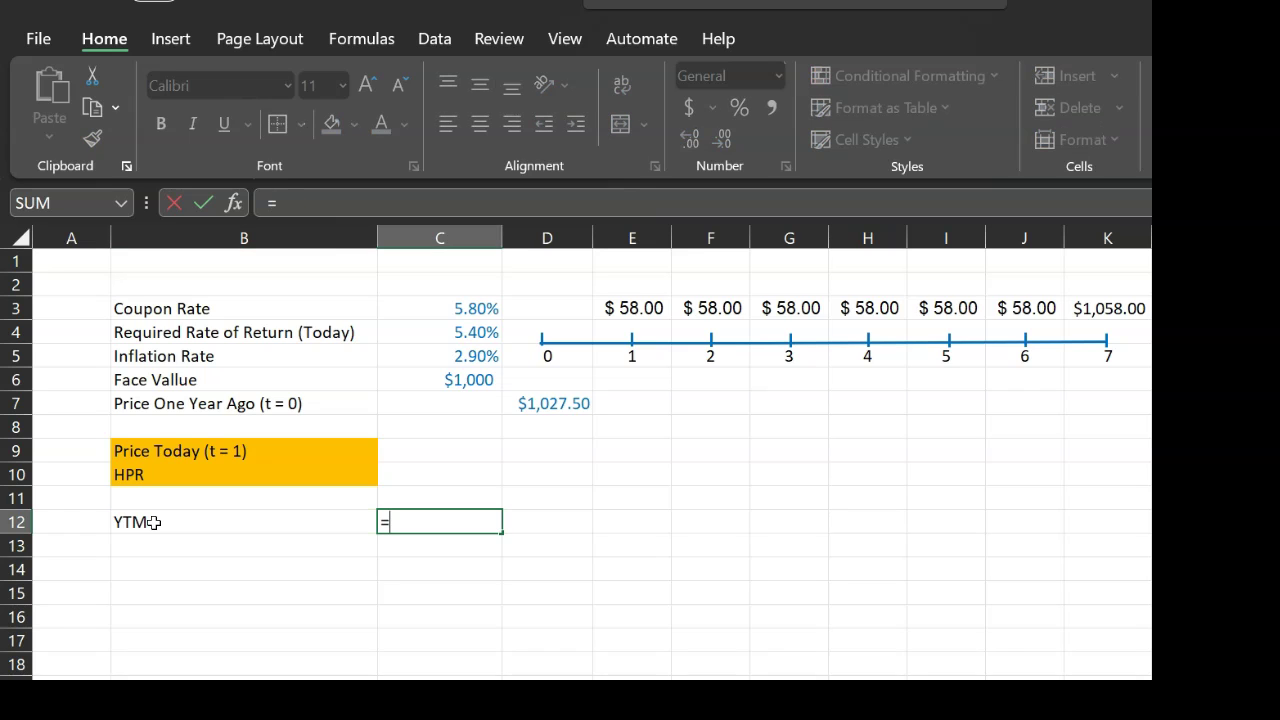
pyautogui.write('ra')
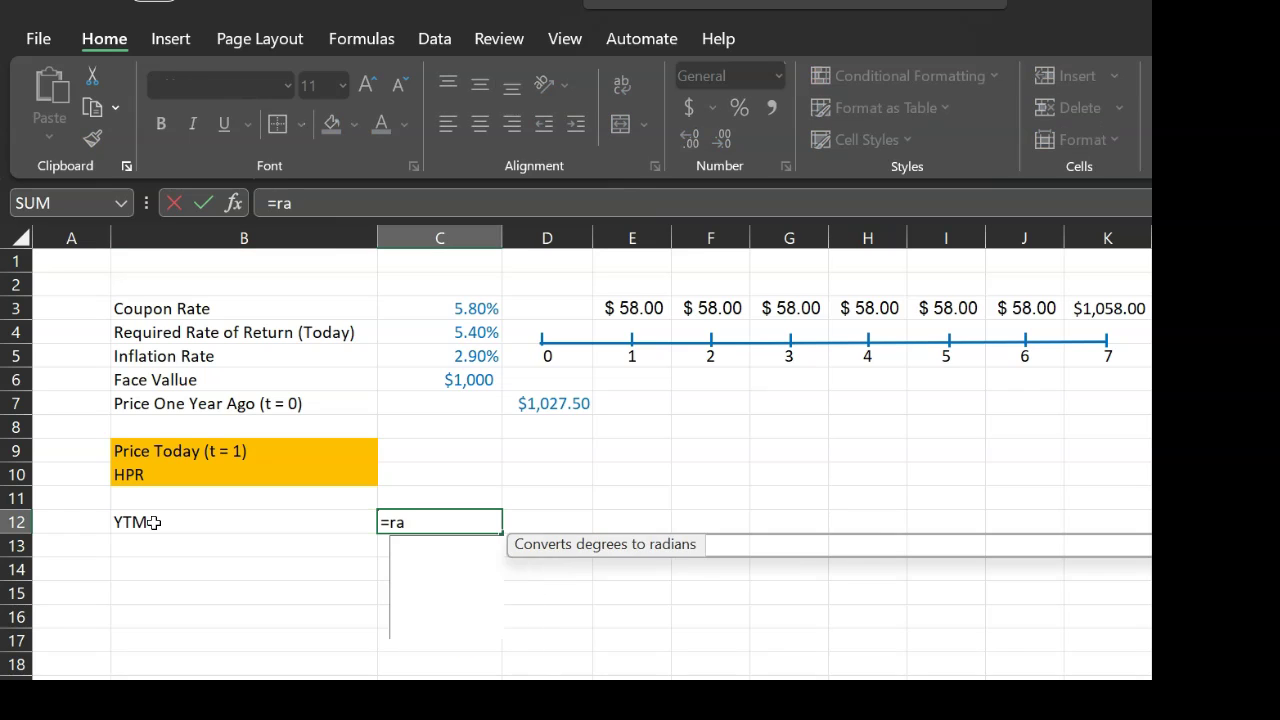
pyautogui.write('te(')
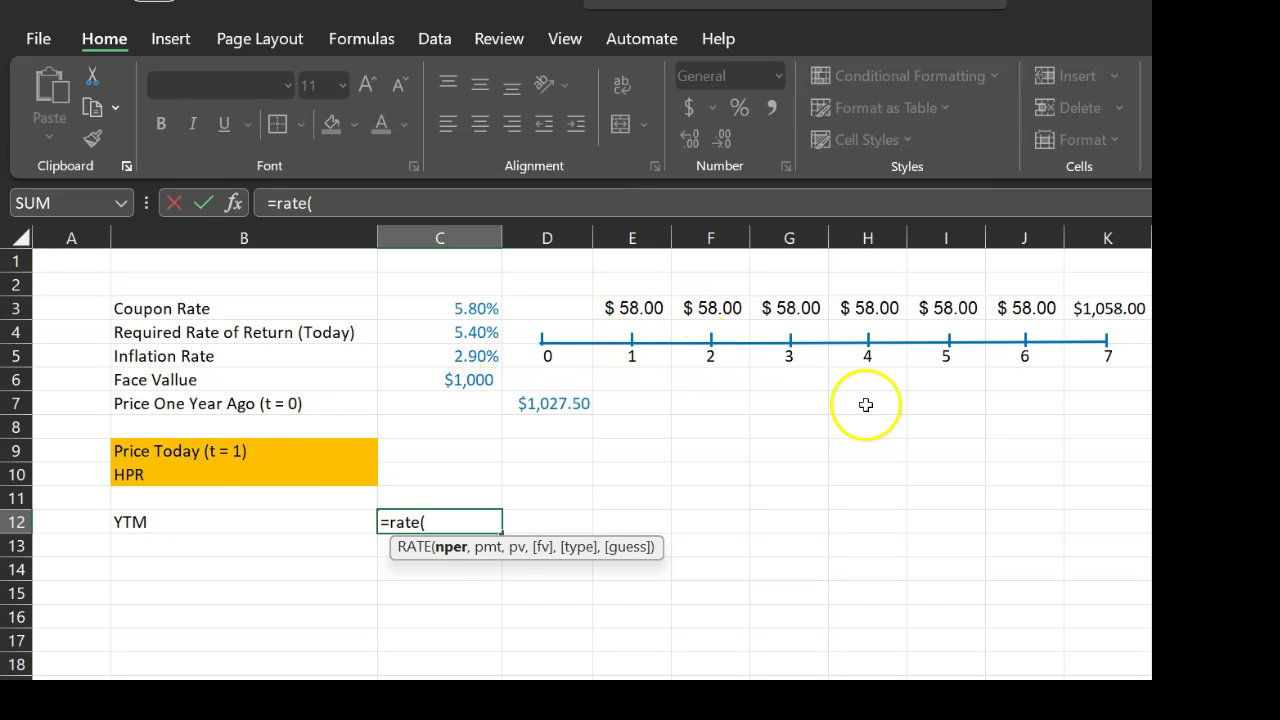
pyautogui.write('7')
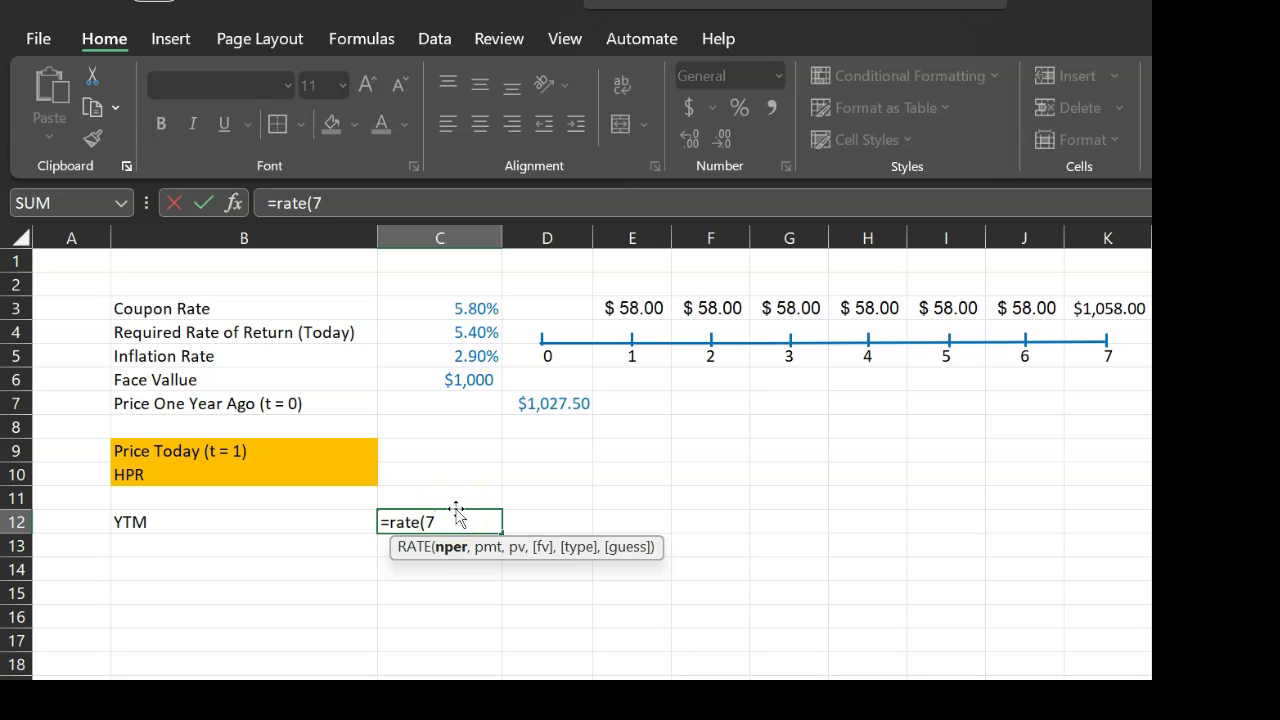
pyautogui.write(',')
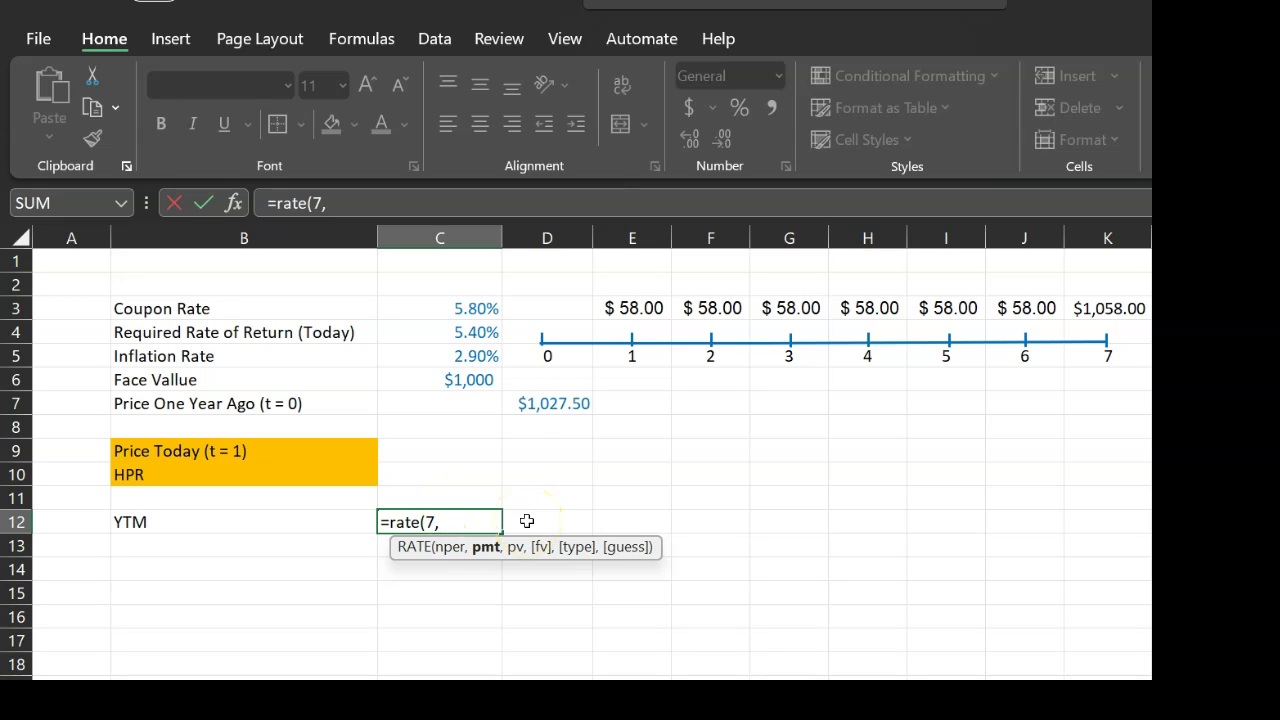
pyautogui.click(641, 310)
pyautogui.write(',')
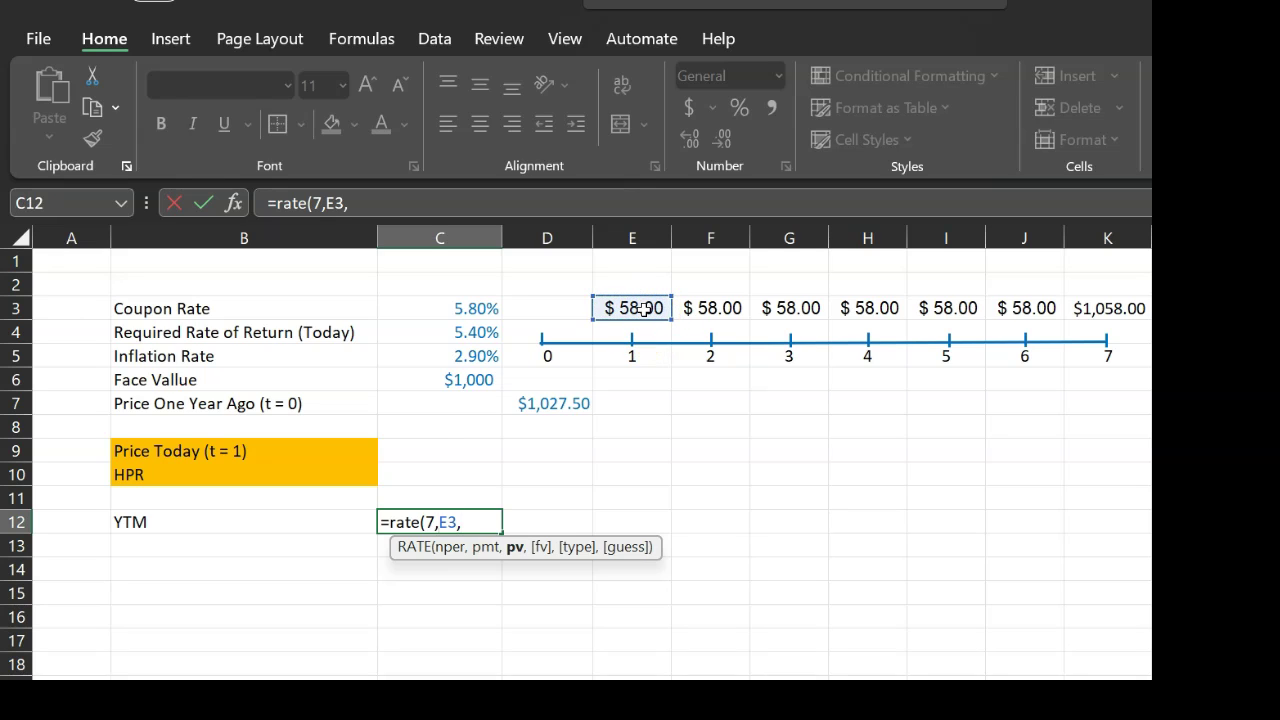
pyautogui.write('-')
pyautogui.click(534, 404)
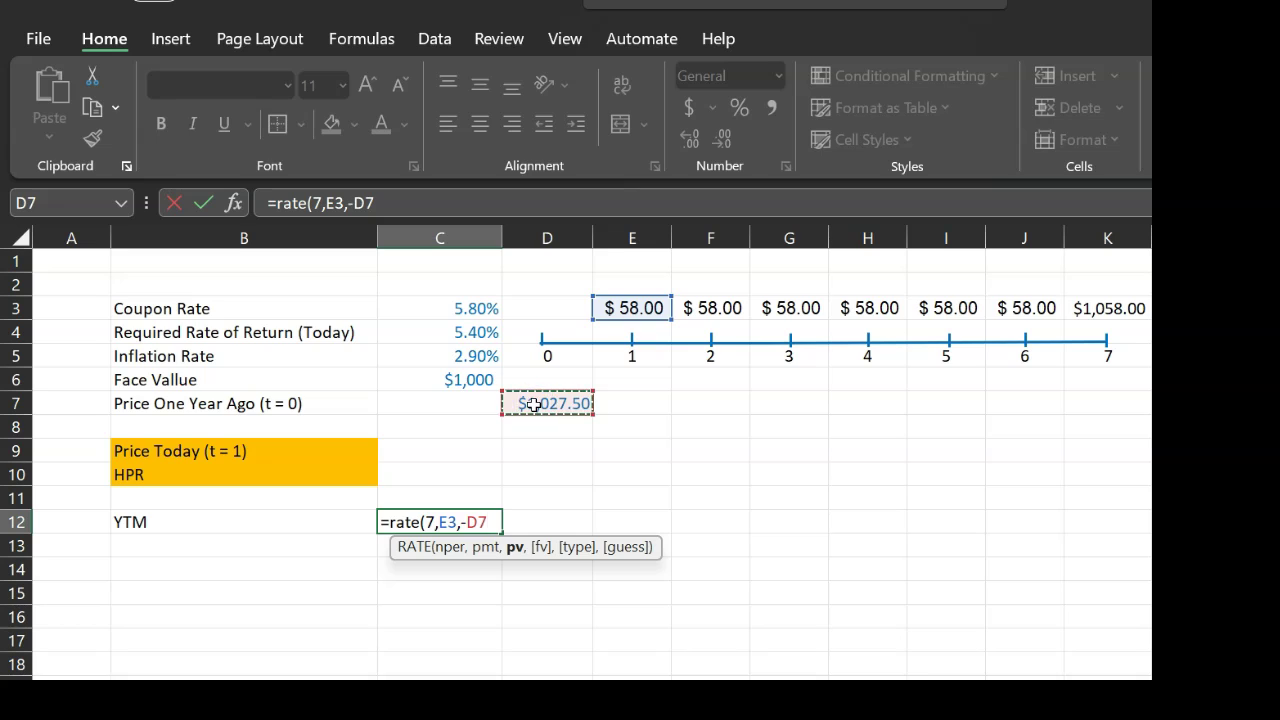
pyautogui.write(',')
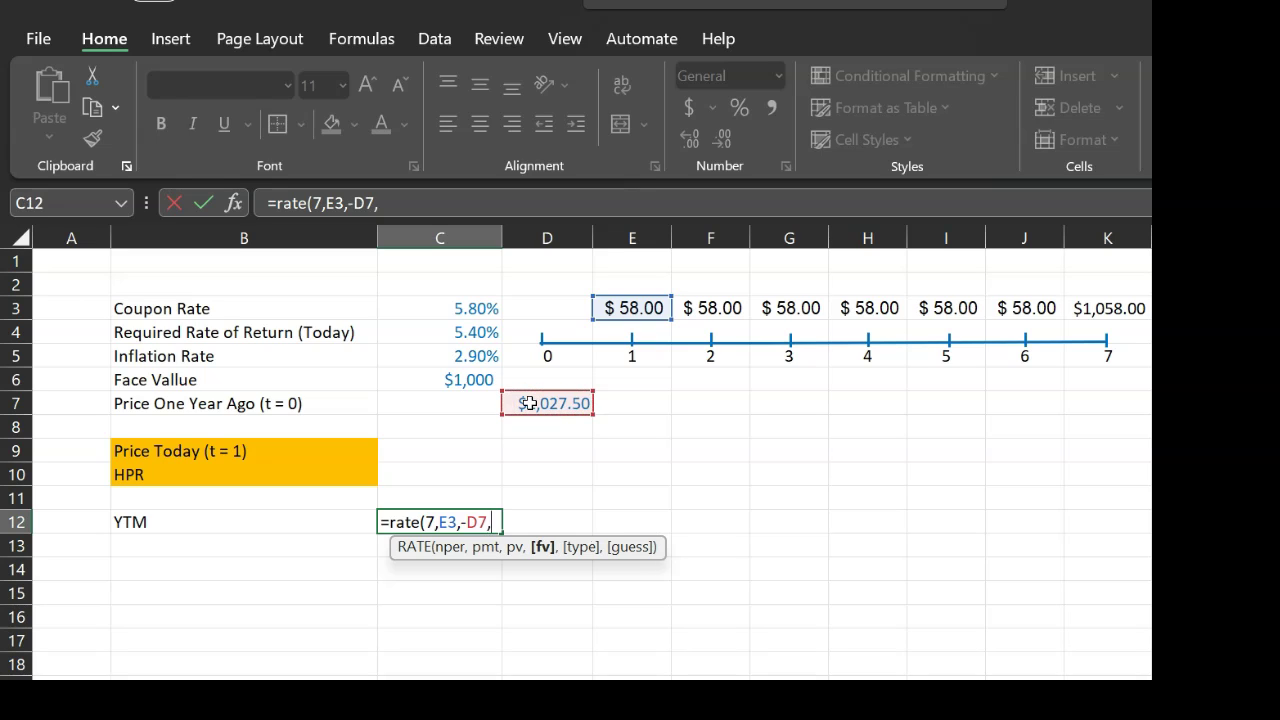
pyautogui.click(466, 377)
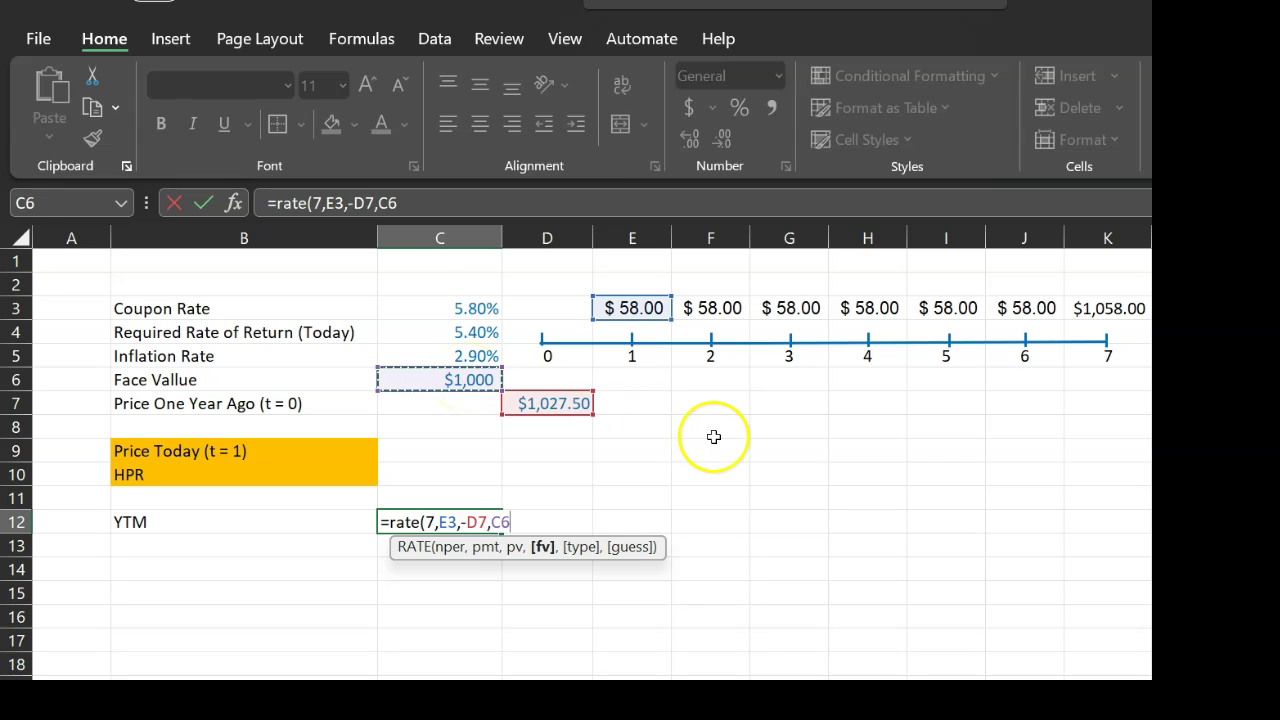
pyautogui.press('Return')
pyautogui.click(466, 521)
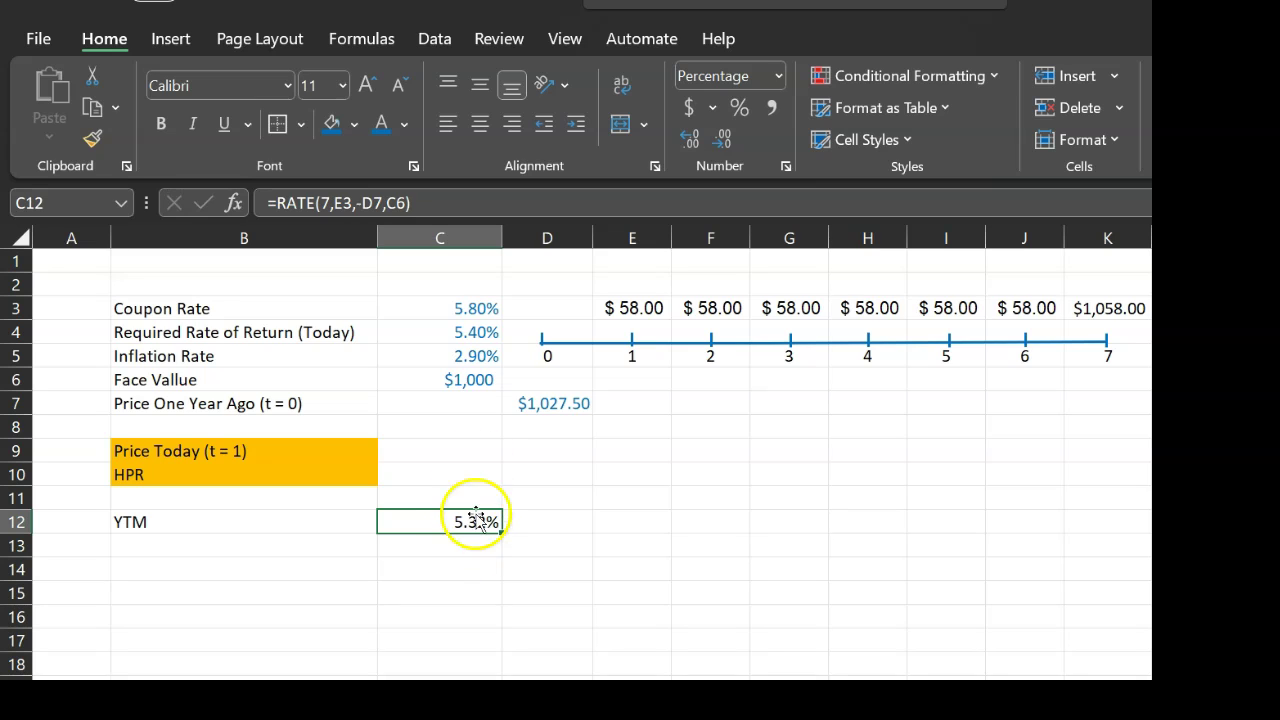
pyautogui.click(473, 311)
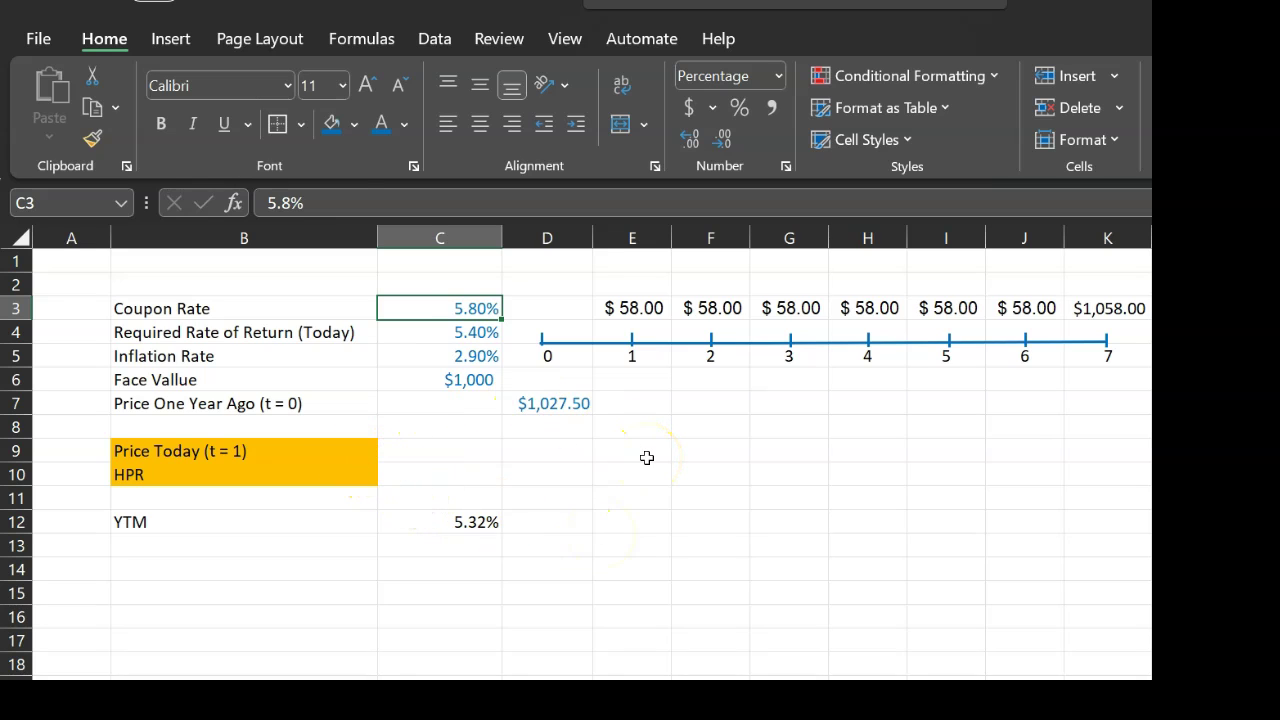
# - Check the E3 coupon formula, then start =pv( in E9 beside Price Today
pyautogui.click(650, 318)
pyautogui.click(650, 318)
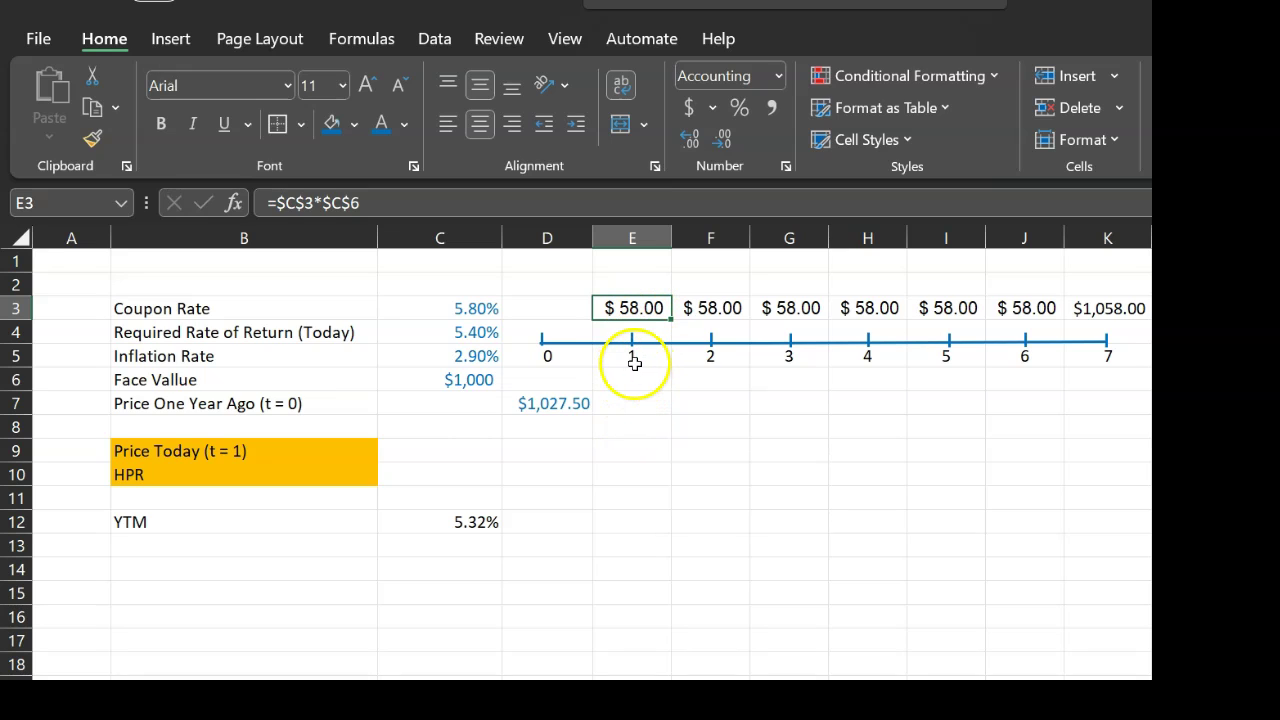
pyautogui.click(640, 449)
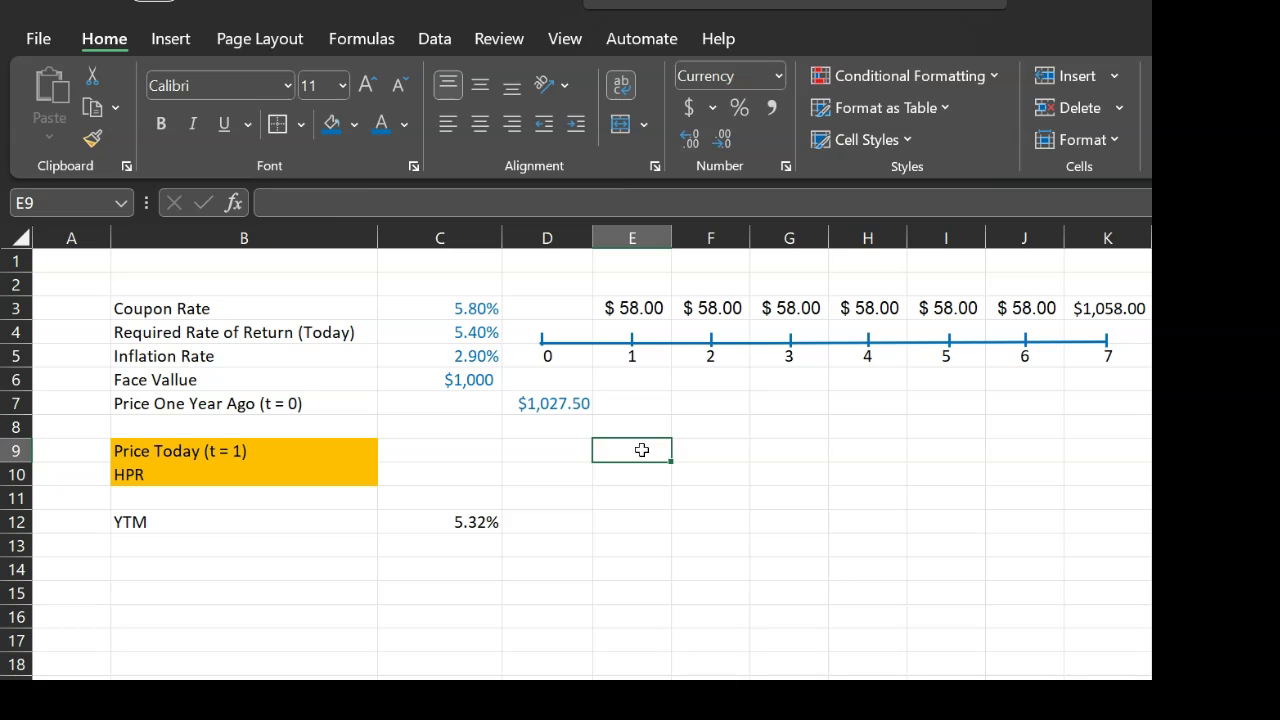
pyautogui.write('=')
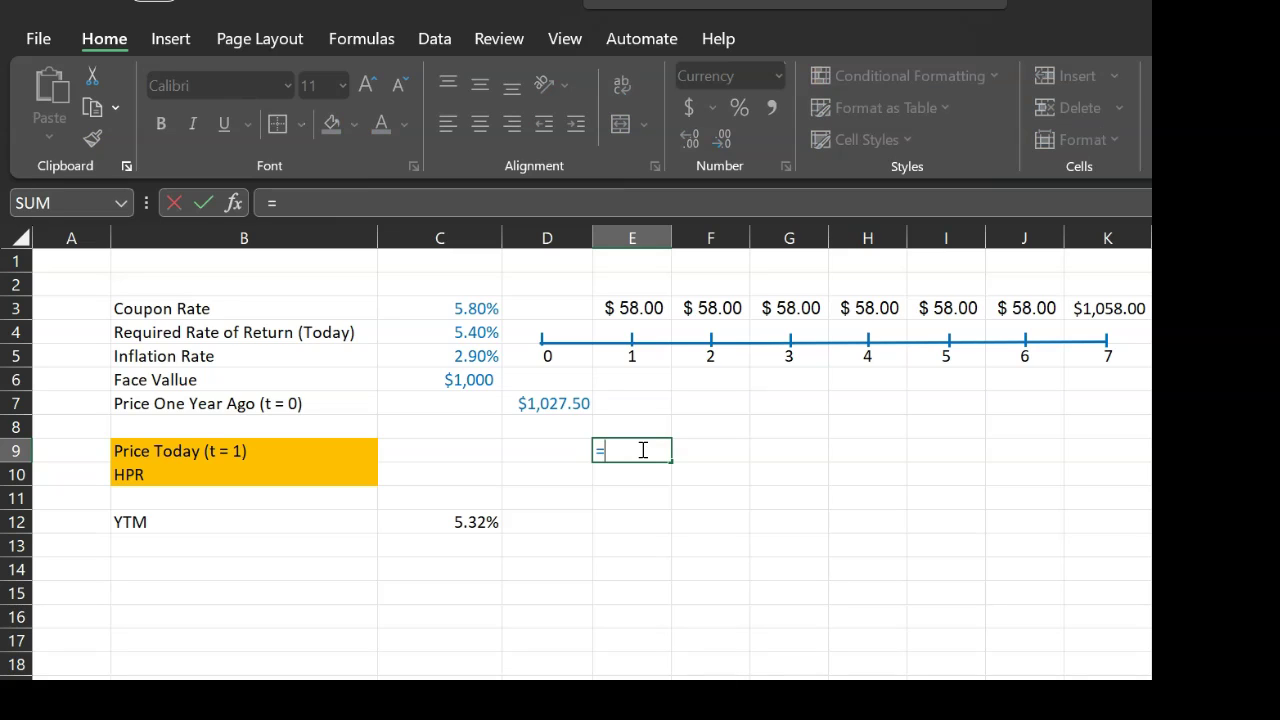
pyautogui.write('pv(')
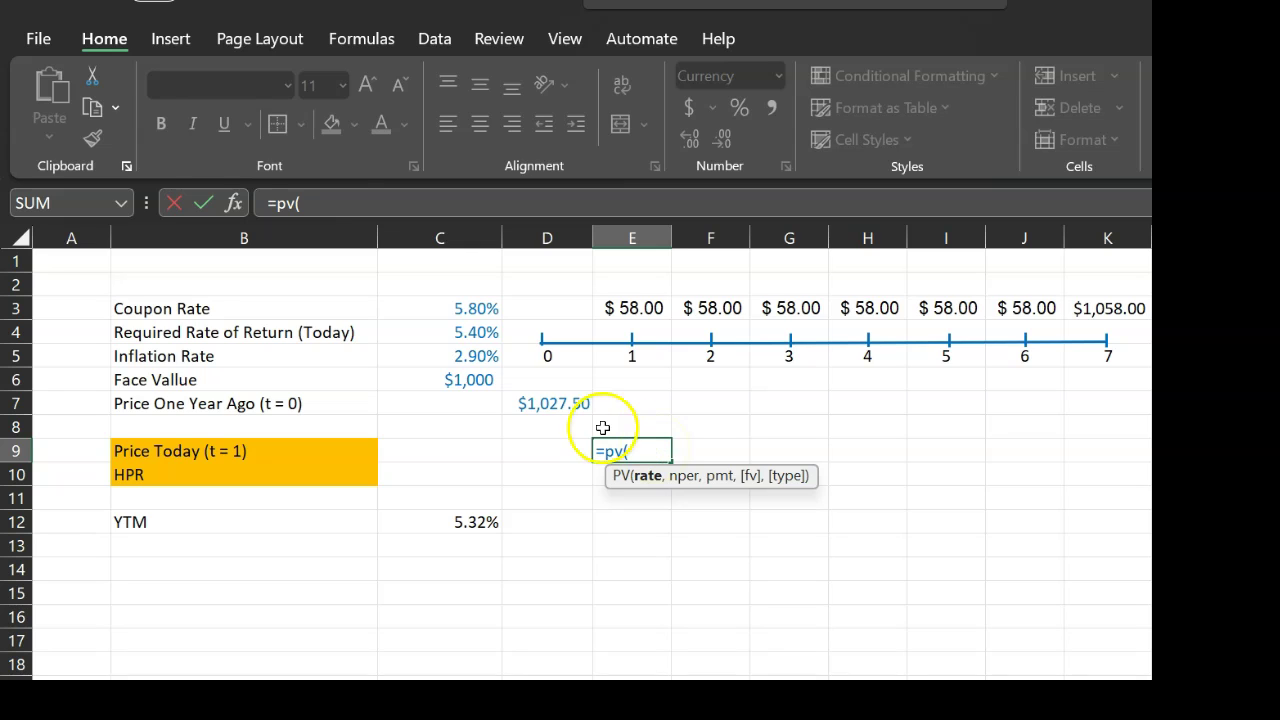
# - Complete E9 as =PV(C4,6,F3,1000), which shows ($1,020.05)
pyautogui.click(480, 333)
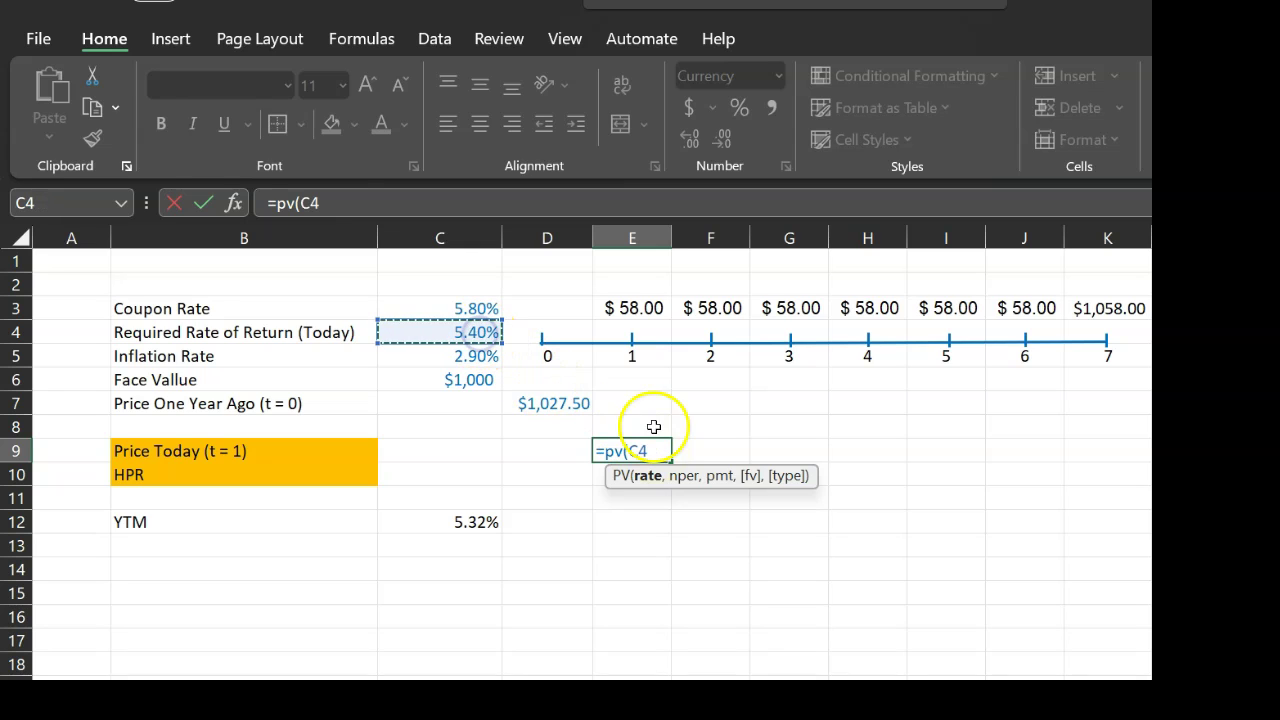
pyautogui.write(',')
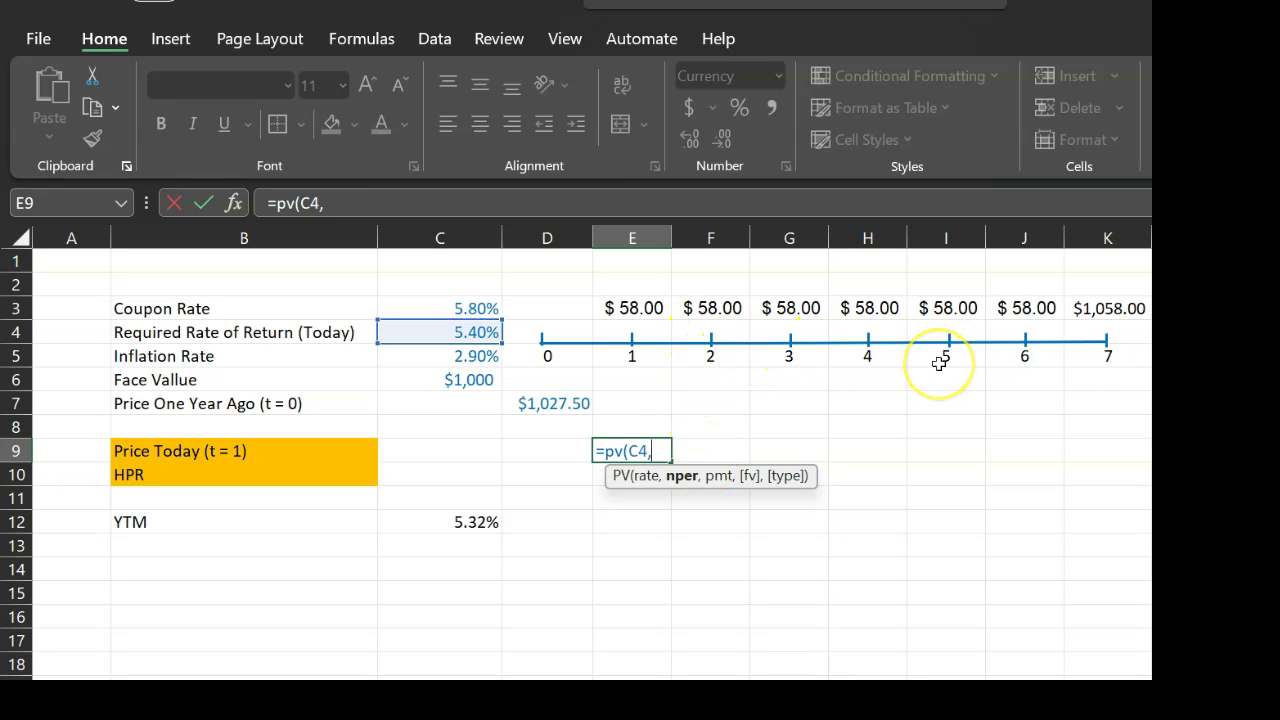
pyautogui.write('6,')
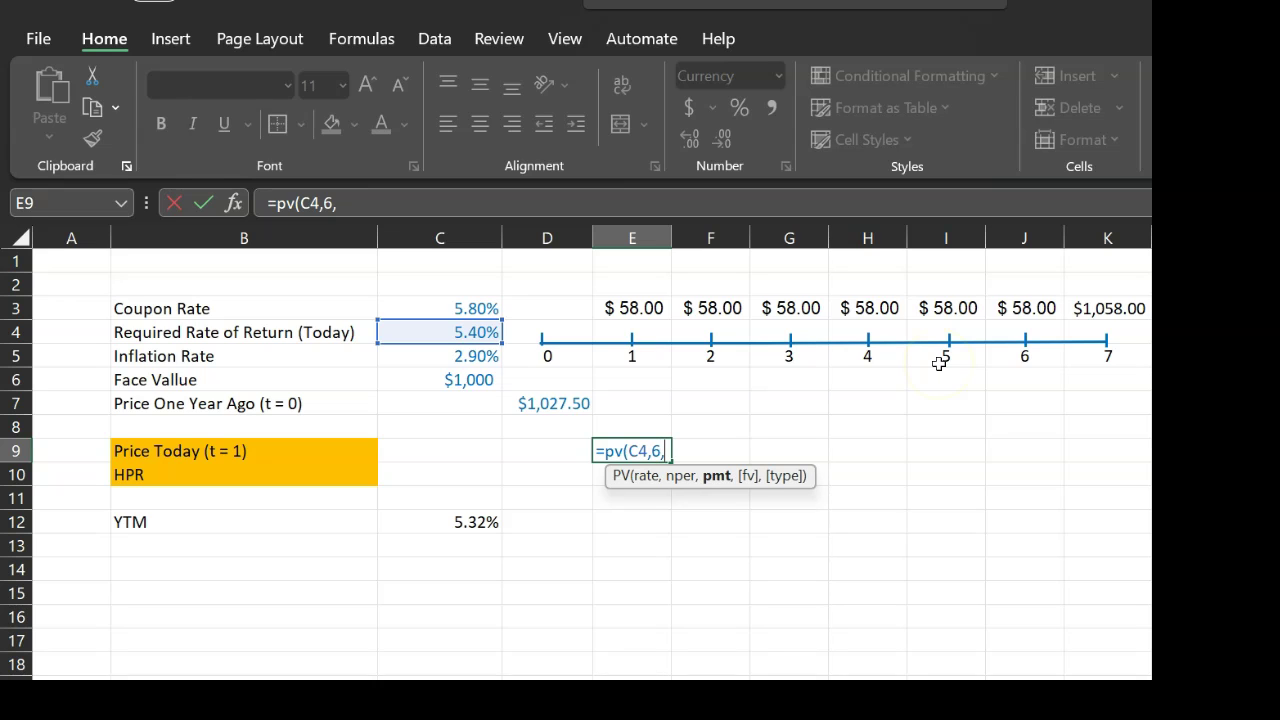
pyautogui.click(705, 309)
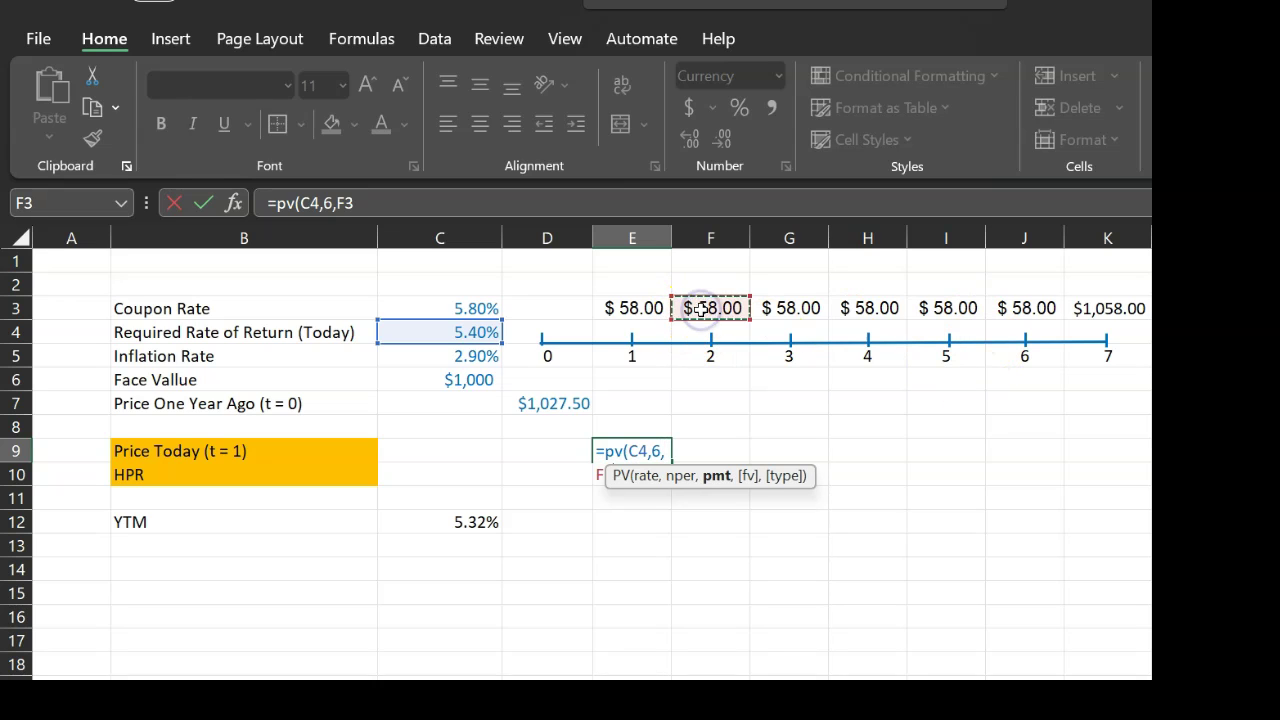
pyautogui.write(',')
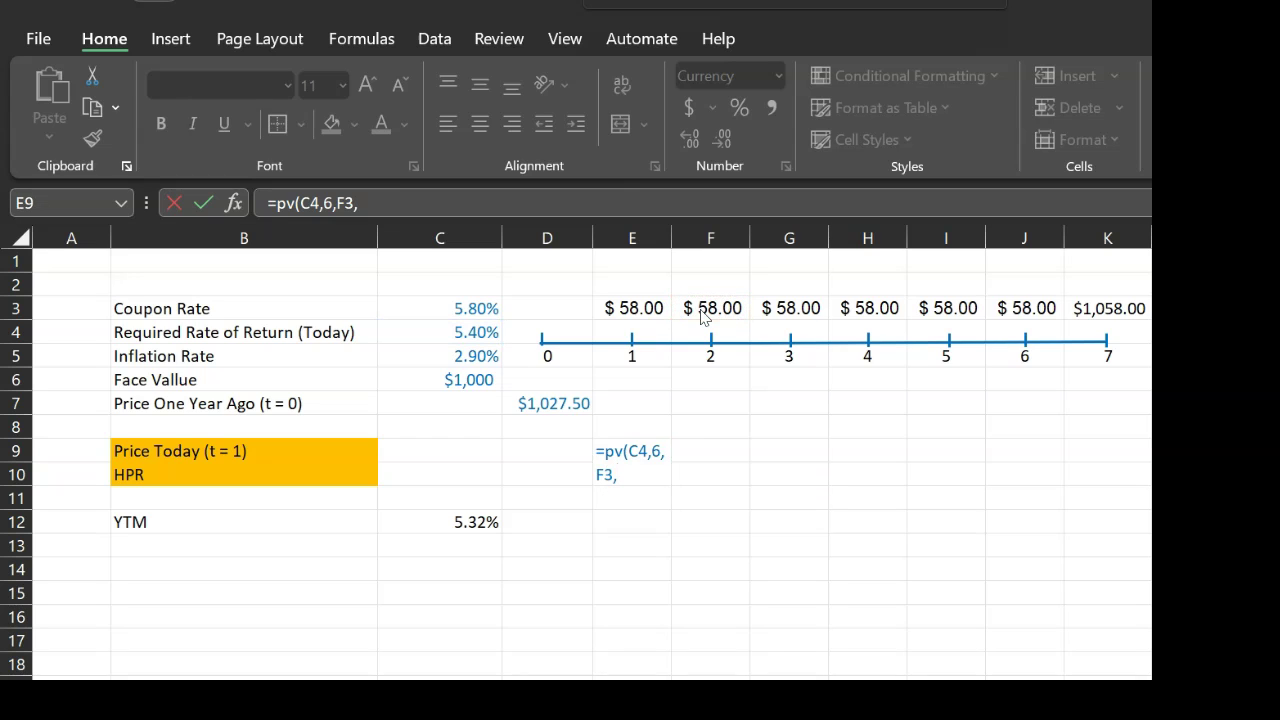
pyautogui.click(633, 478)
pyautogui.write('1000')
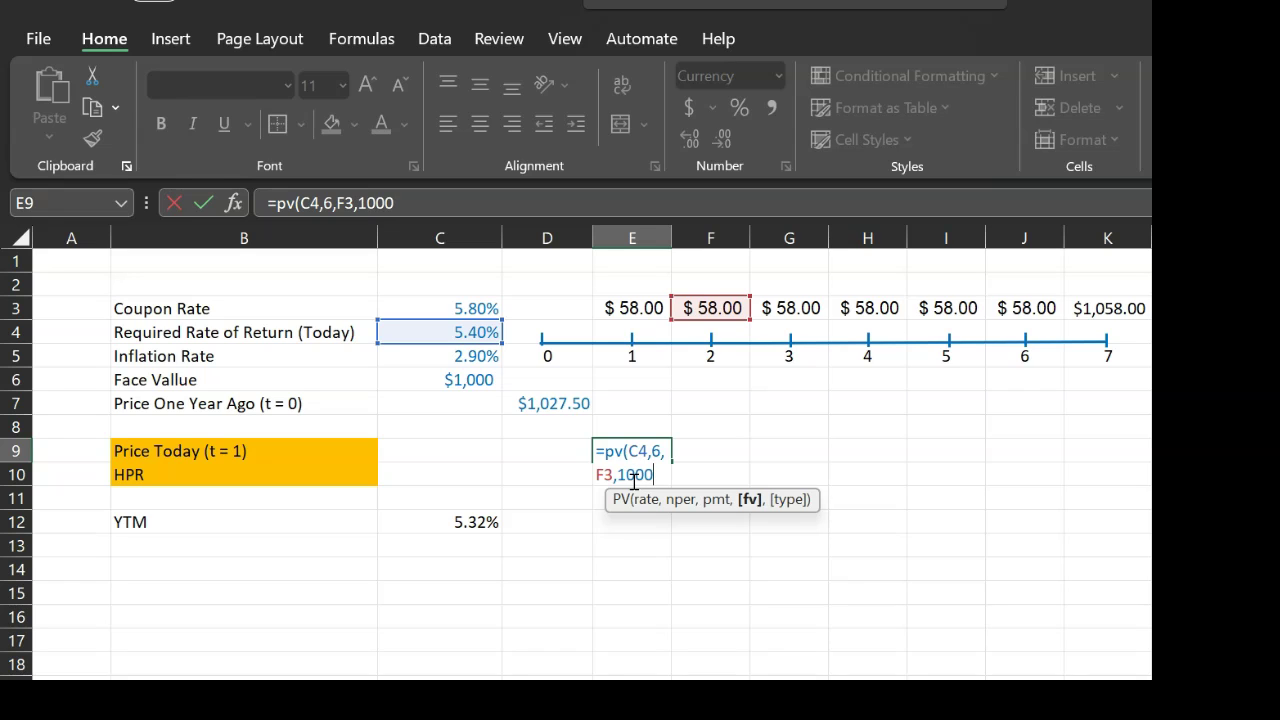
pyautogui.write(')')
pyautogui.press('Return')
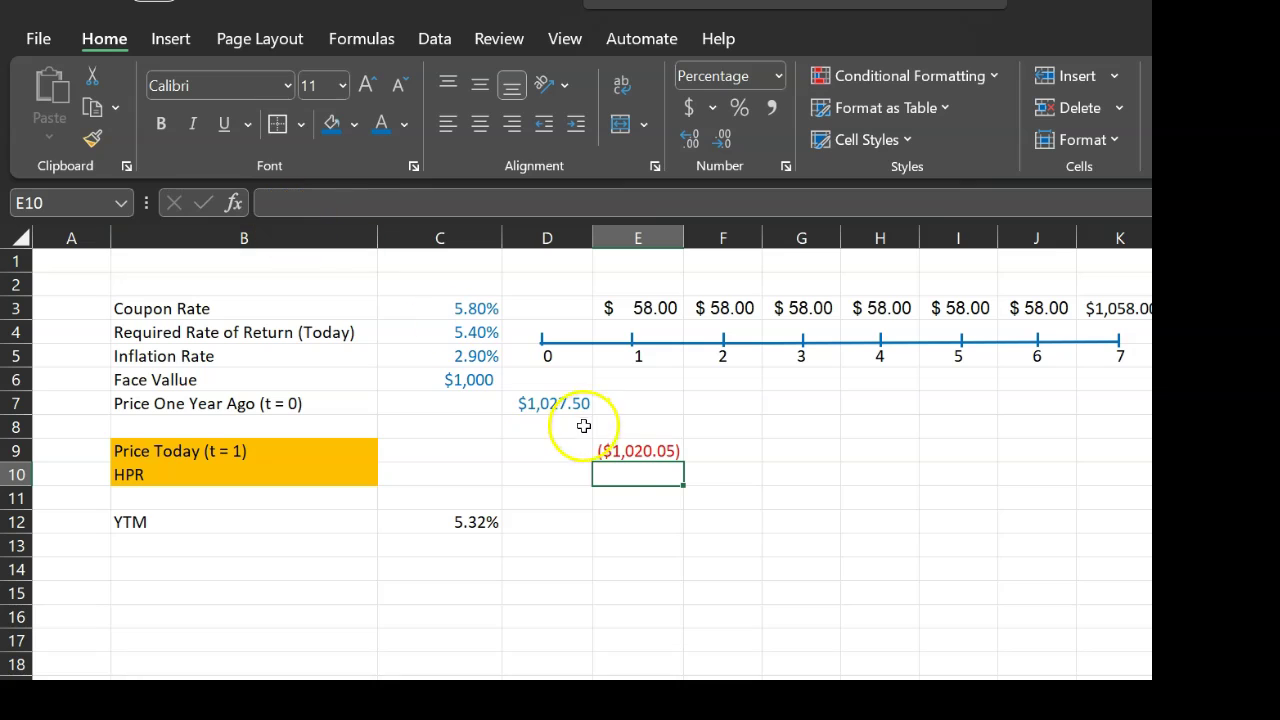
# - Change E9 to =-PV(C4,6,F3,1000) so the price reads a positive $1,020.05
pyautogui.click(632, 451)
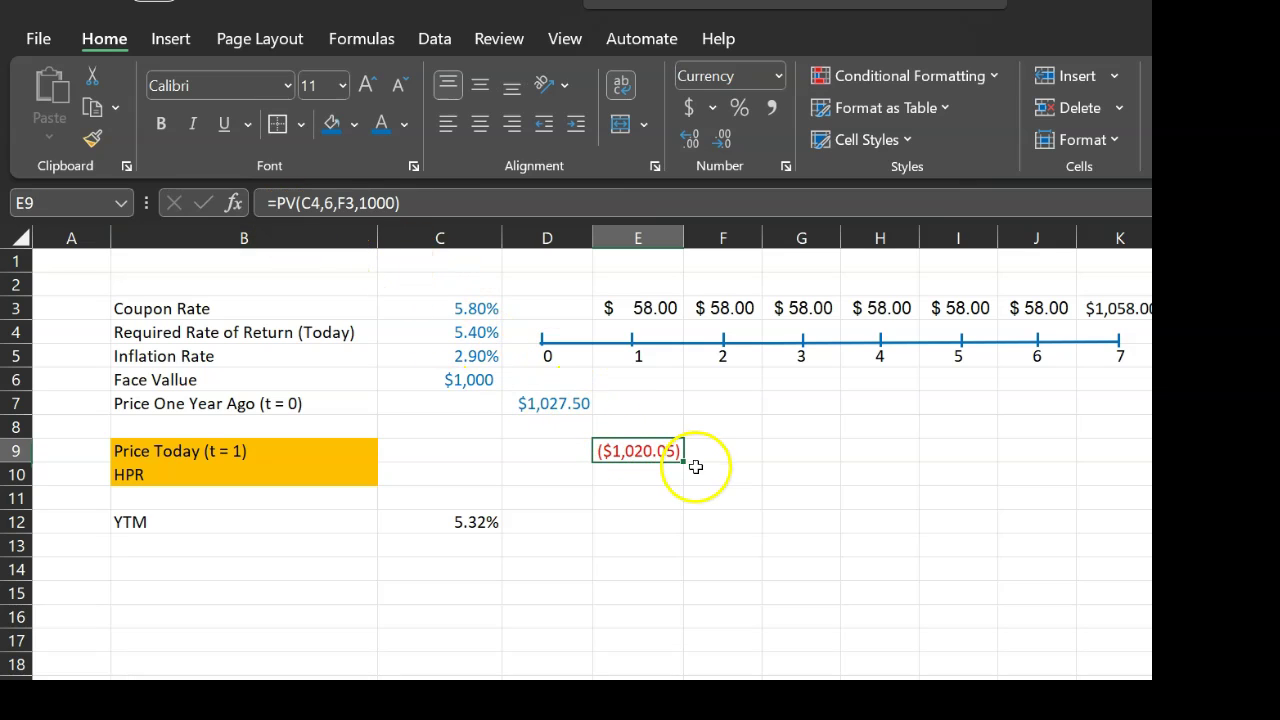
pyautogui.doubleClick(662, 453)
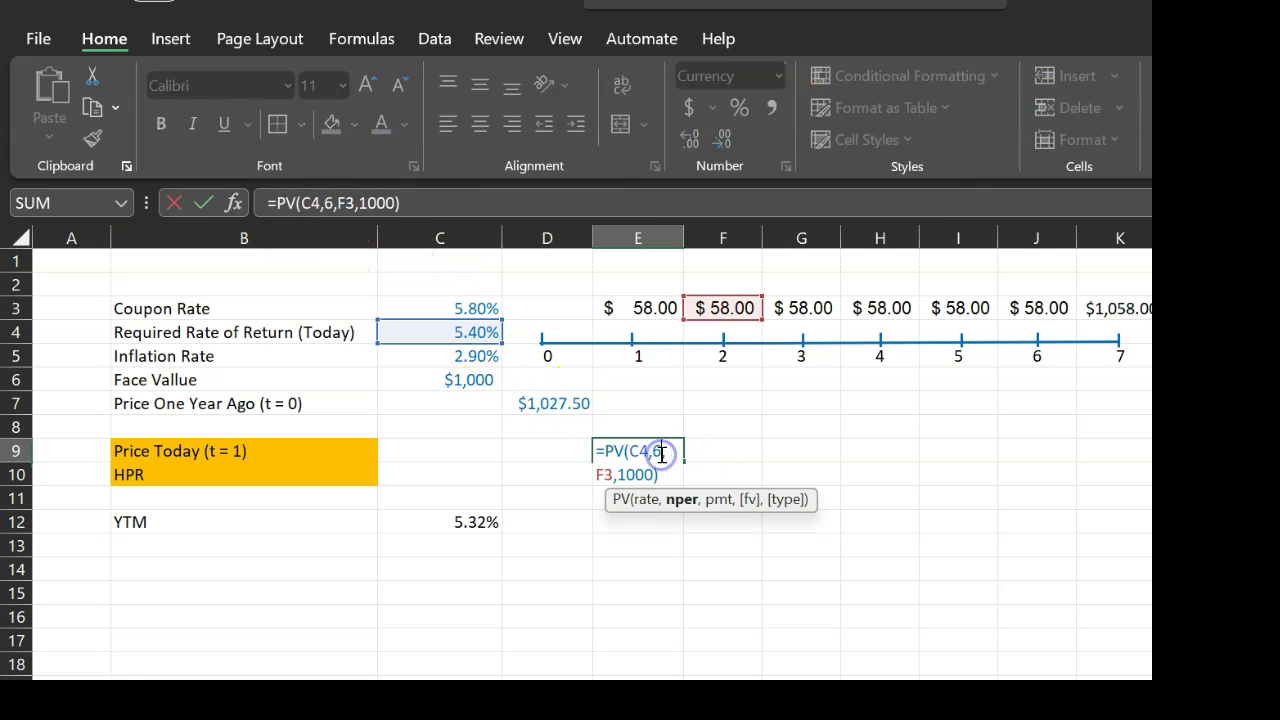
pyautogui.click(603, 451)
pyautogui.write('-')
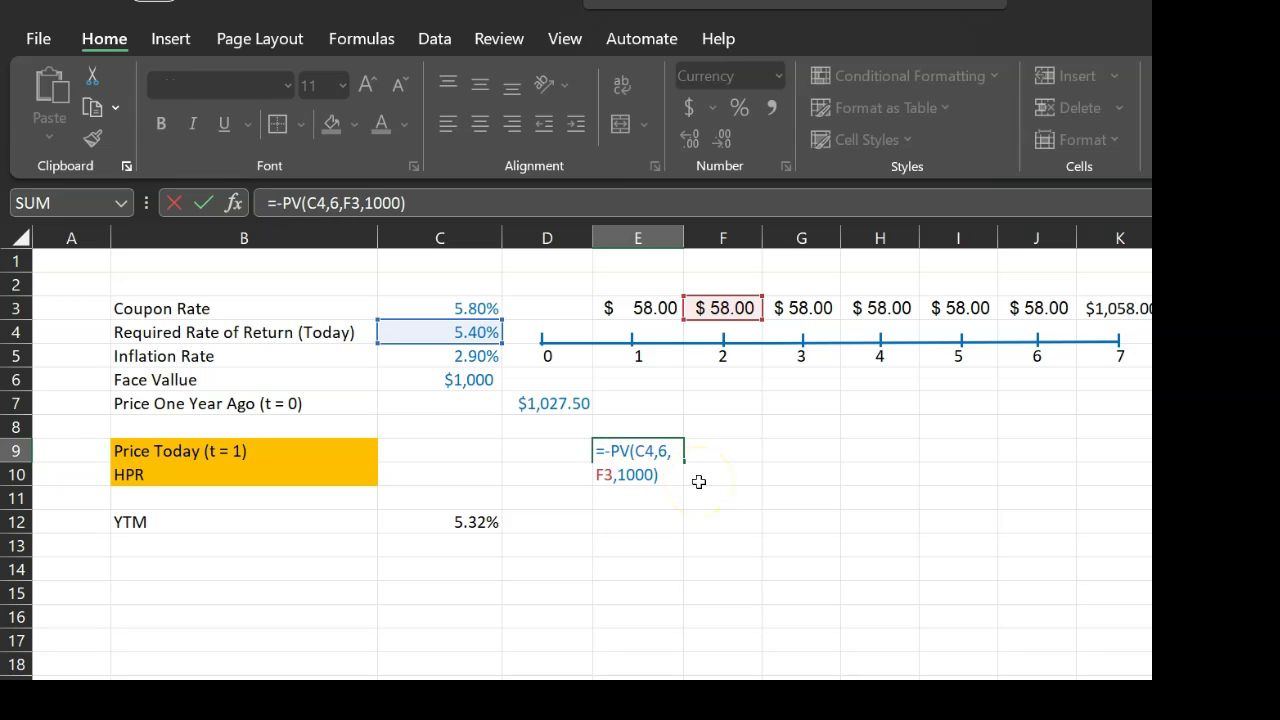
pyautogui.press('Return')
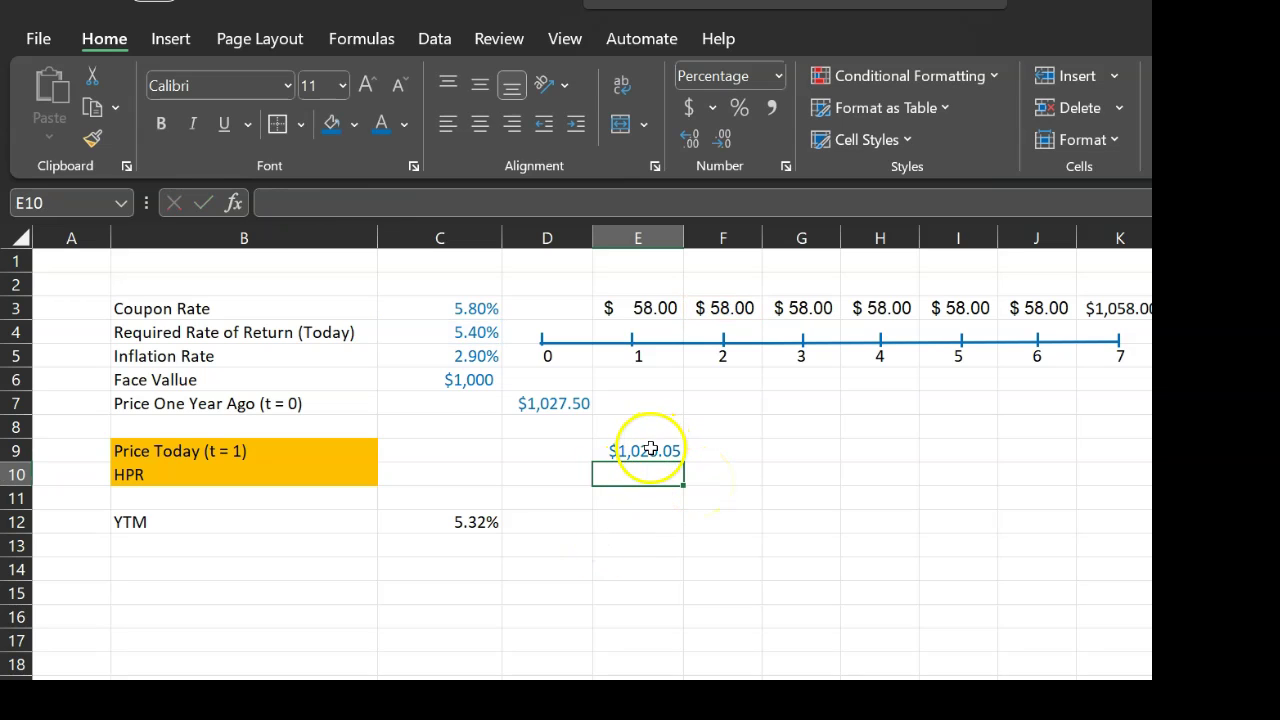
pyautogui.click(452, 478)
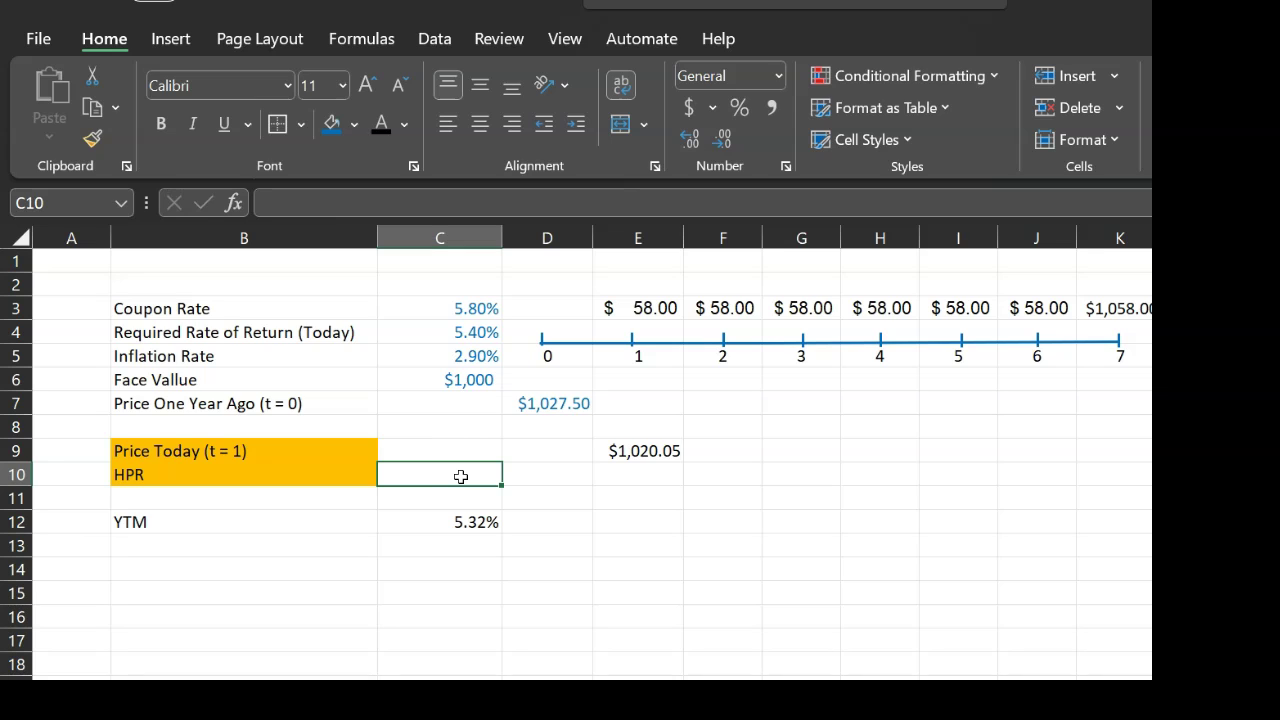
# - Build the HPR numerator E3+(E9-D7) in C10
pyautogui.write('=')
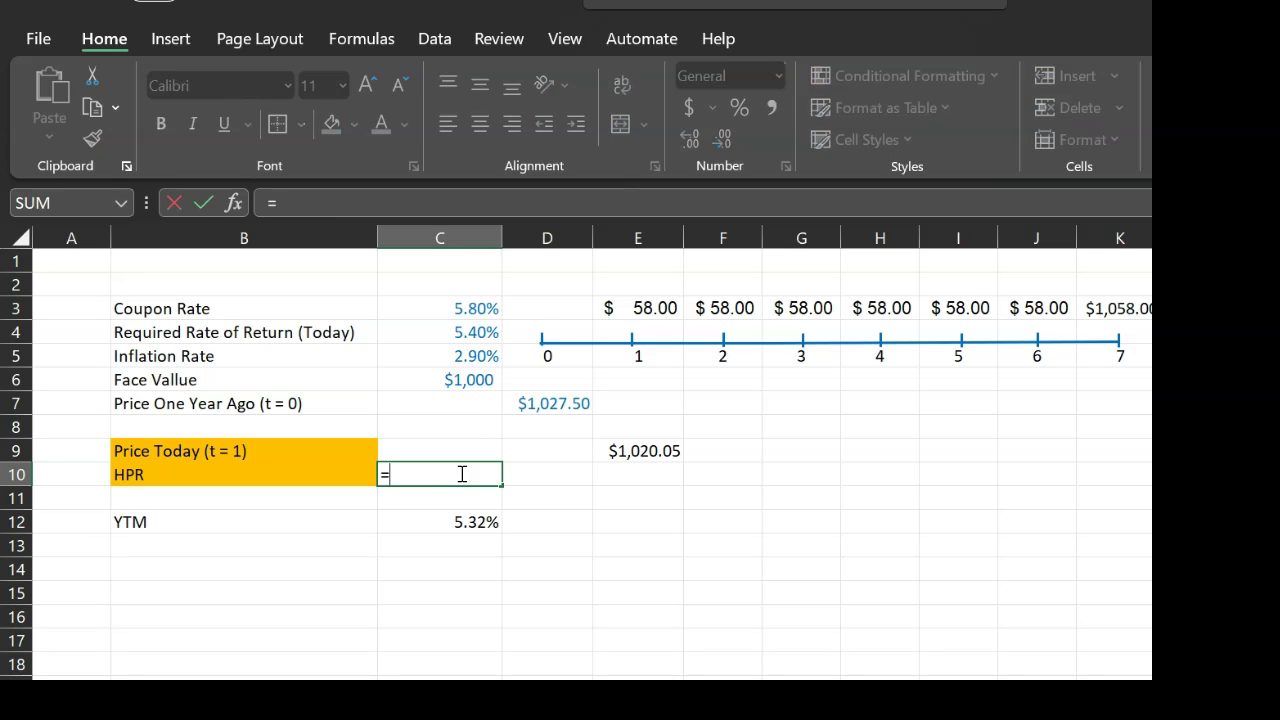
pyautogui.click(648, 314)
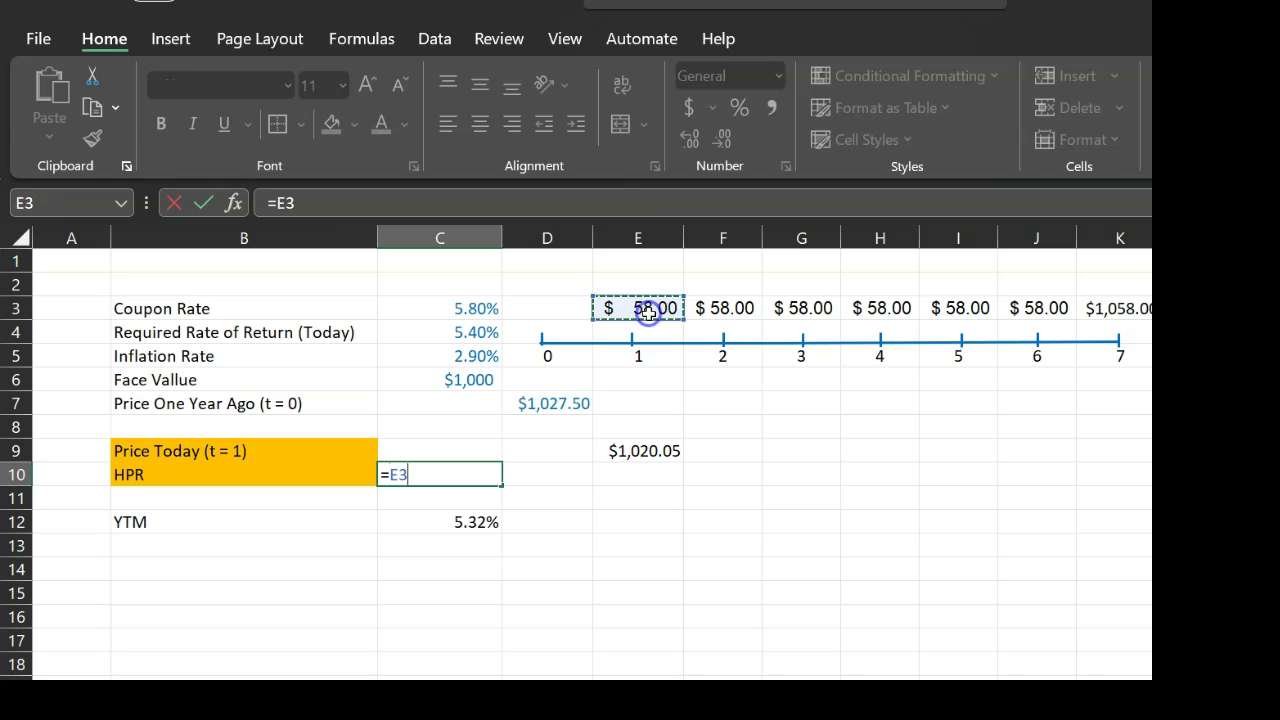
pyautogui.write('+')
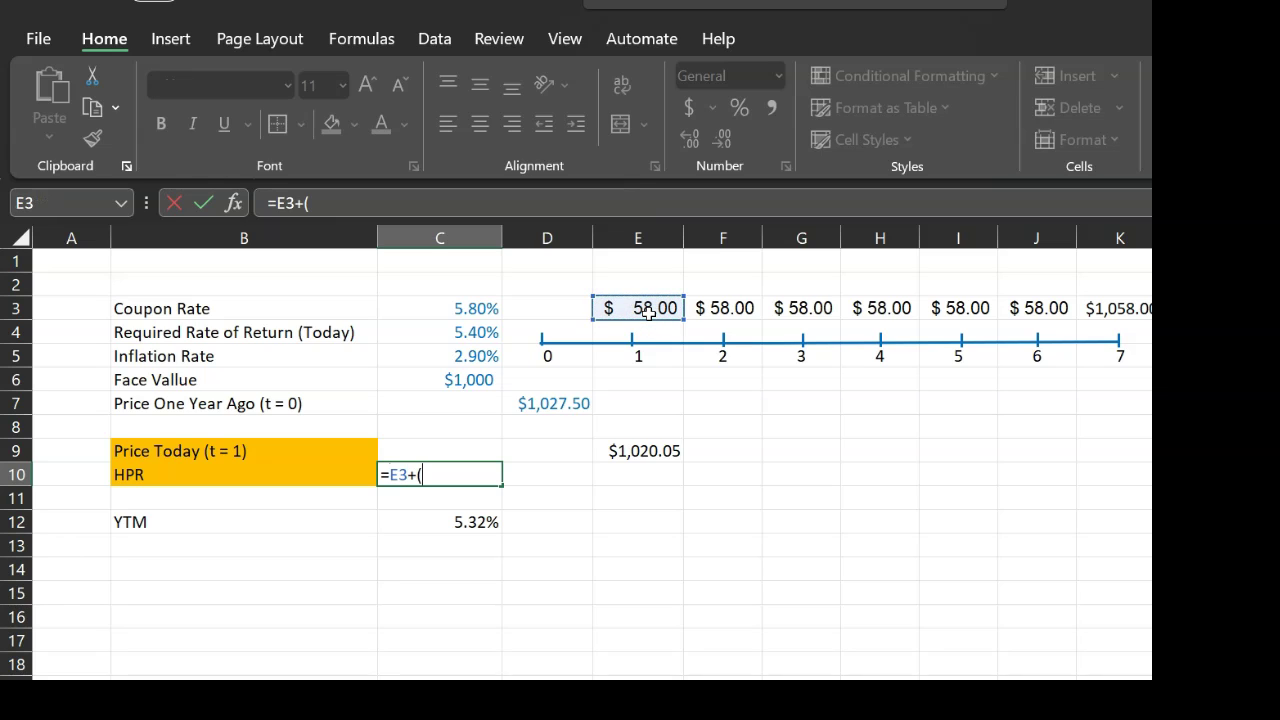
pyautogui.write('(')
pyautogui.click(640, 456)
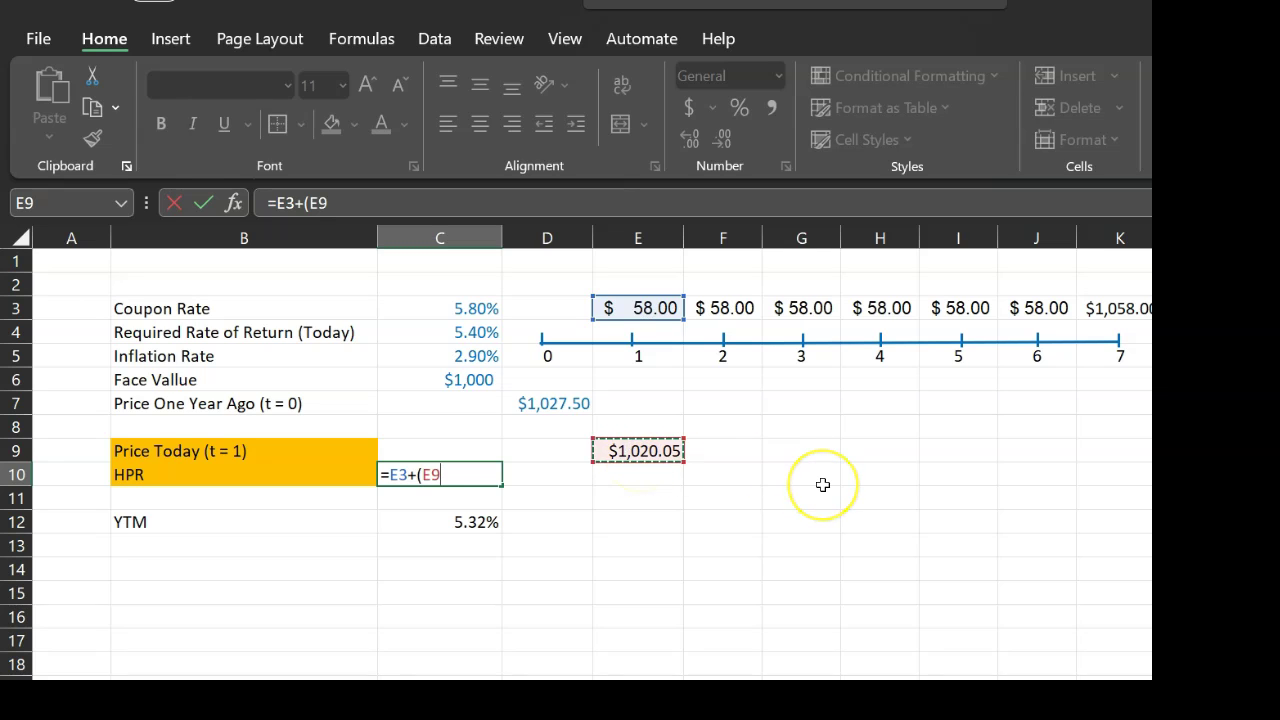
pyautogui.write('-')
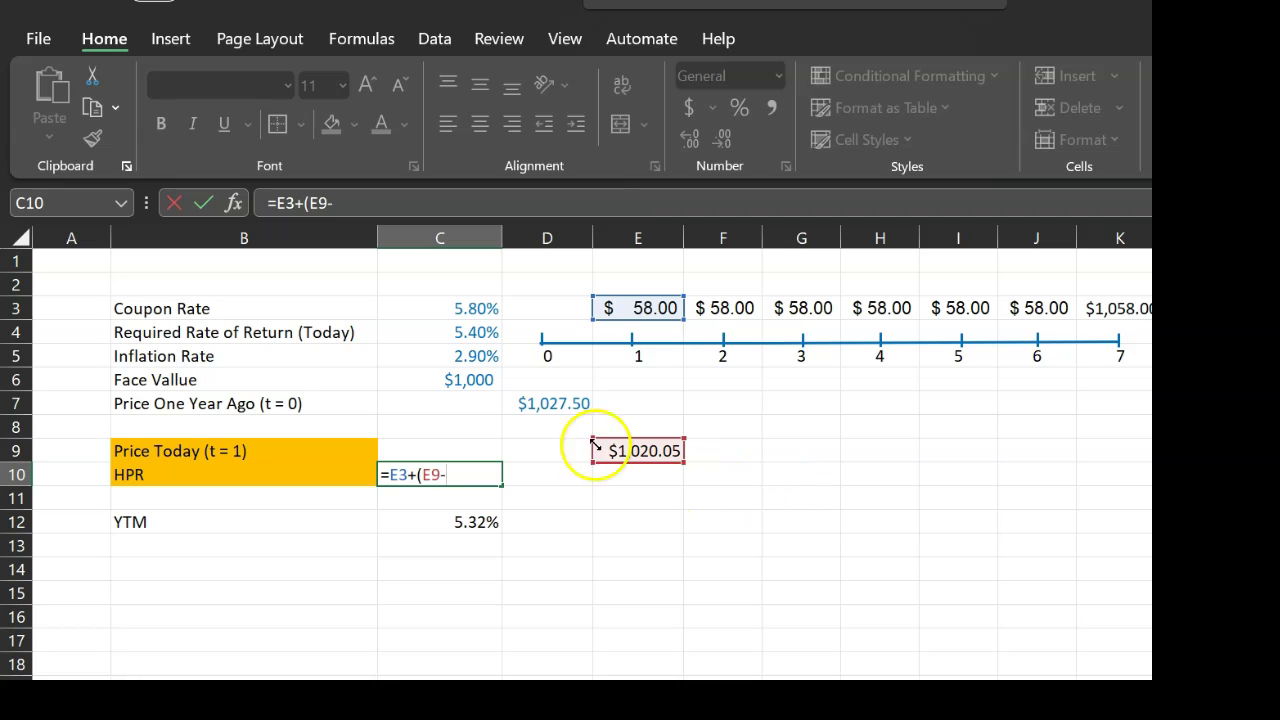
pyautogui.click(548, 406)
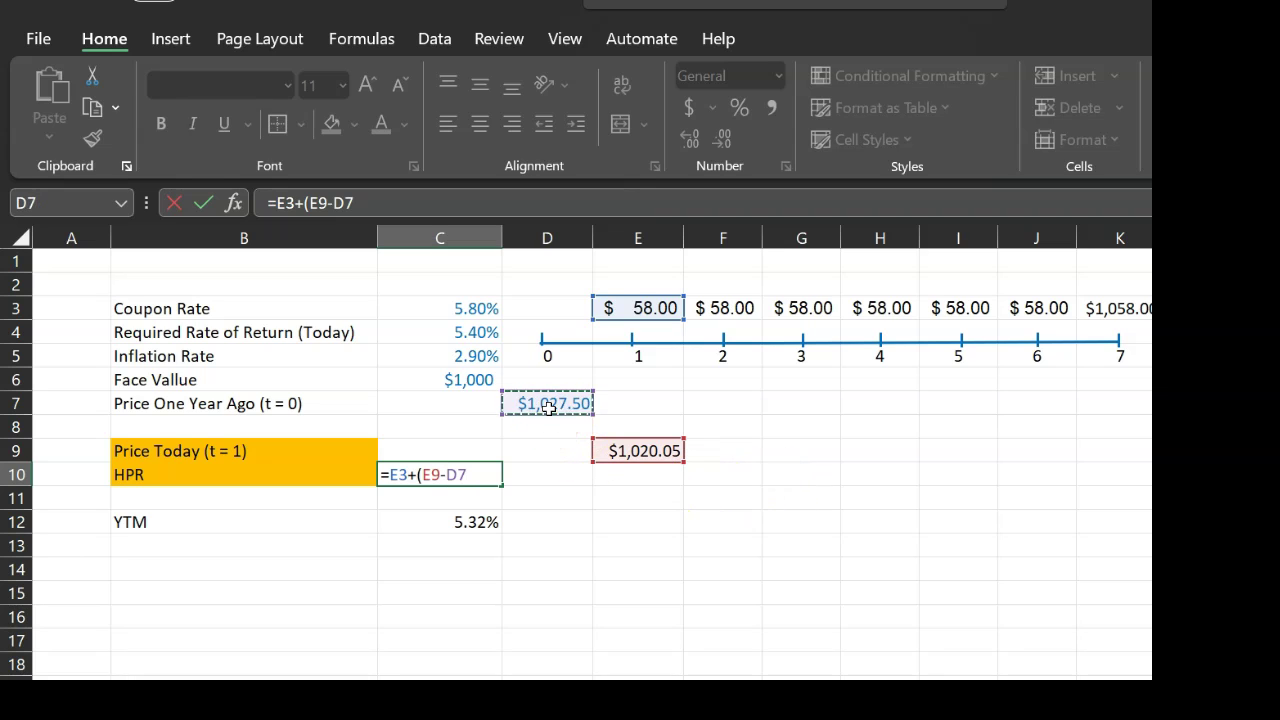
pyautogui.write(')')
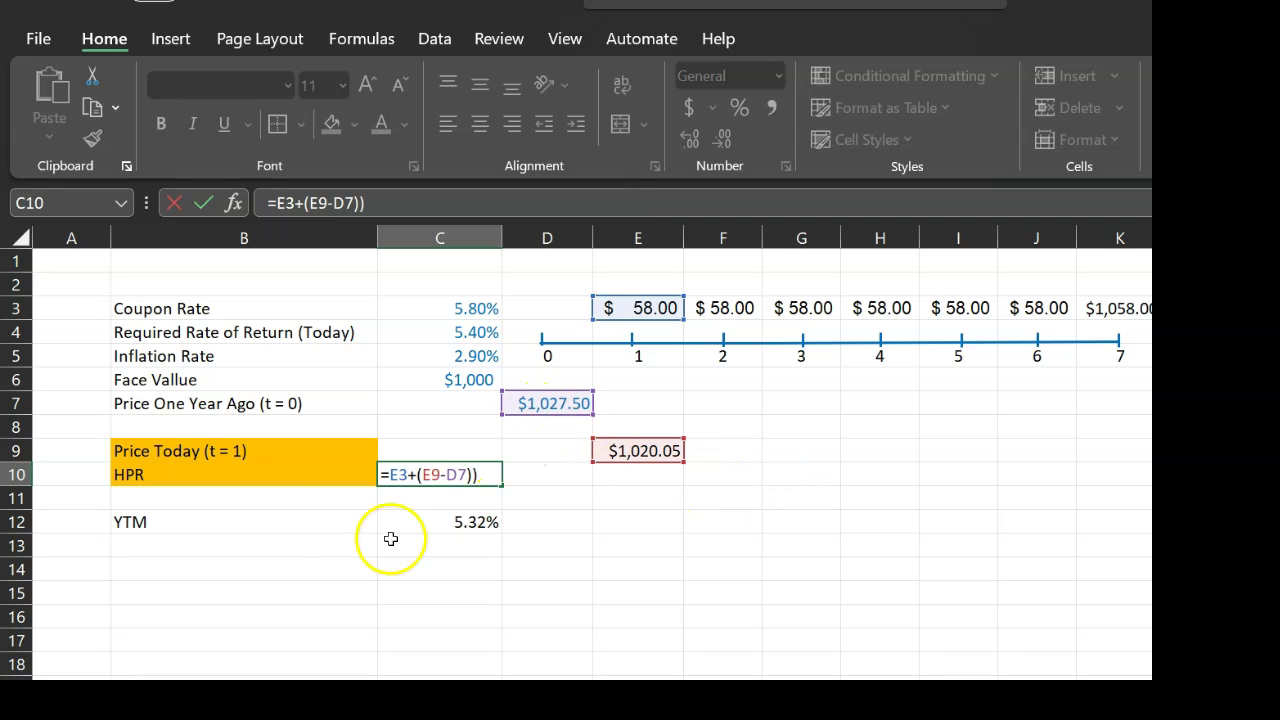
# - Wrap the numerator in parentheses and divide by D7, entering =(E3+(E9-D7))/D7
pyautogui.doubleClick(388, 474)
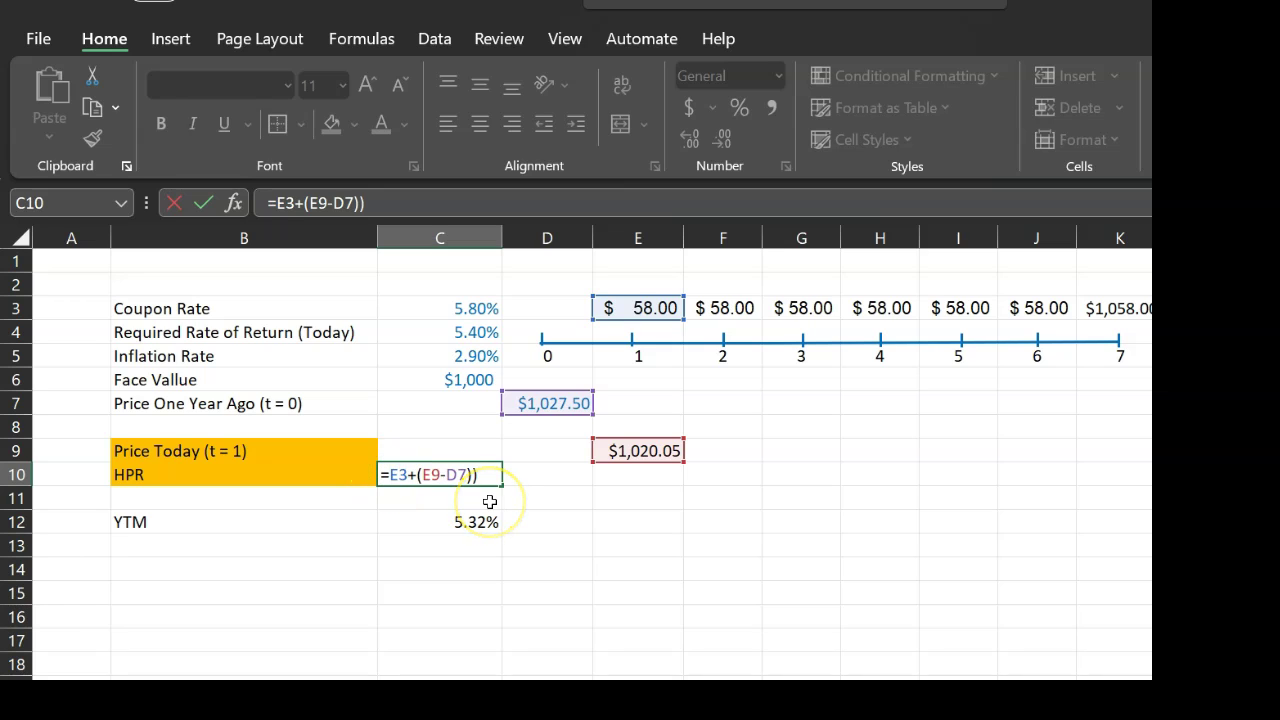
pyautogui.write('(')
pyautogui.click(492, 472)
pyautogui.write('/')
pyautogui.click(549, 405)
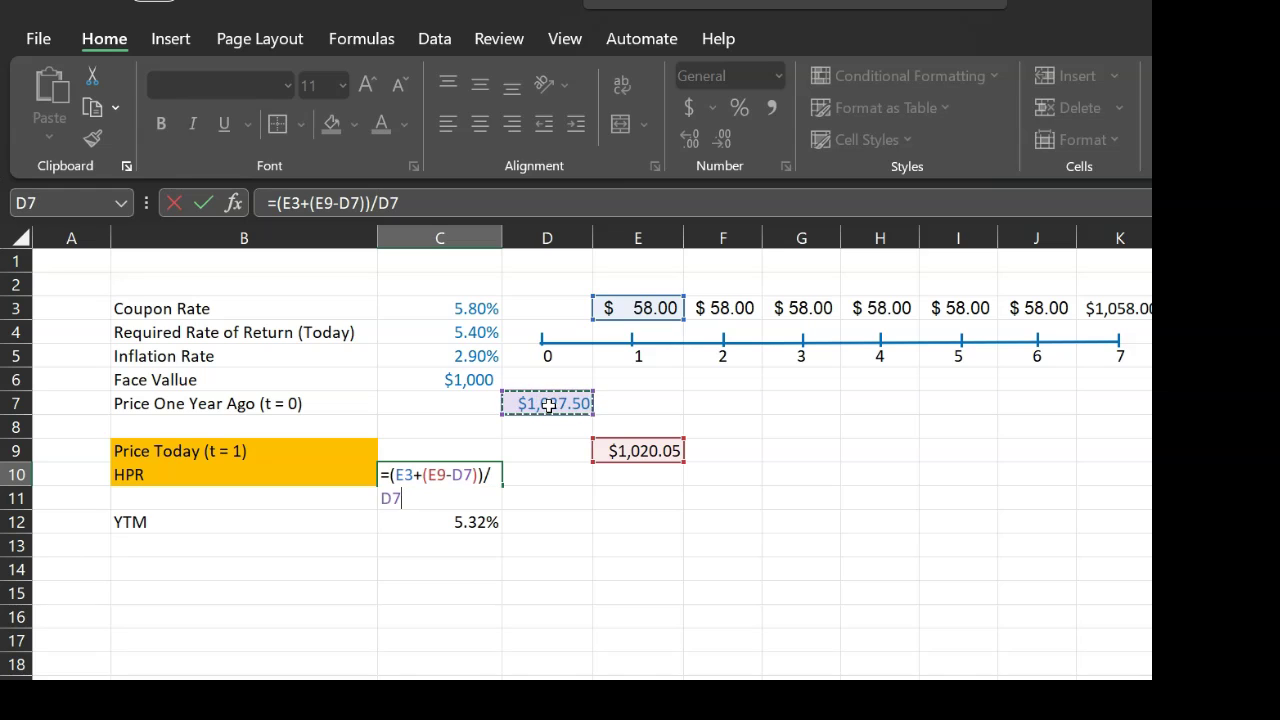
pyautogui.press('Return')
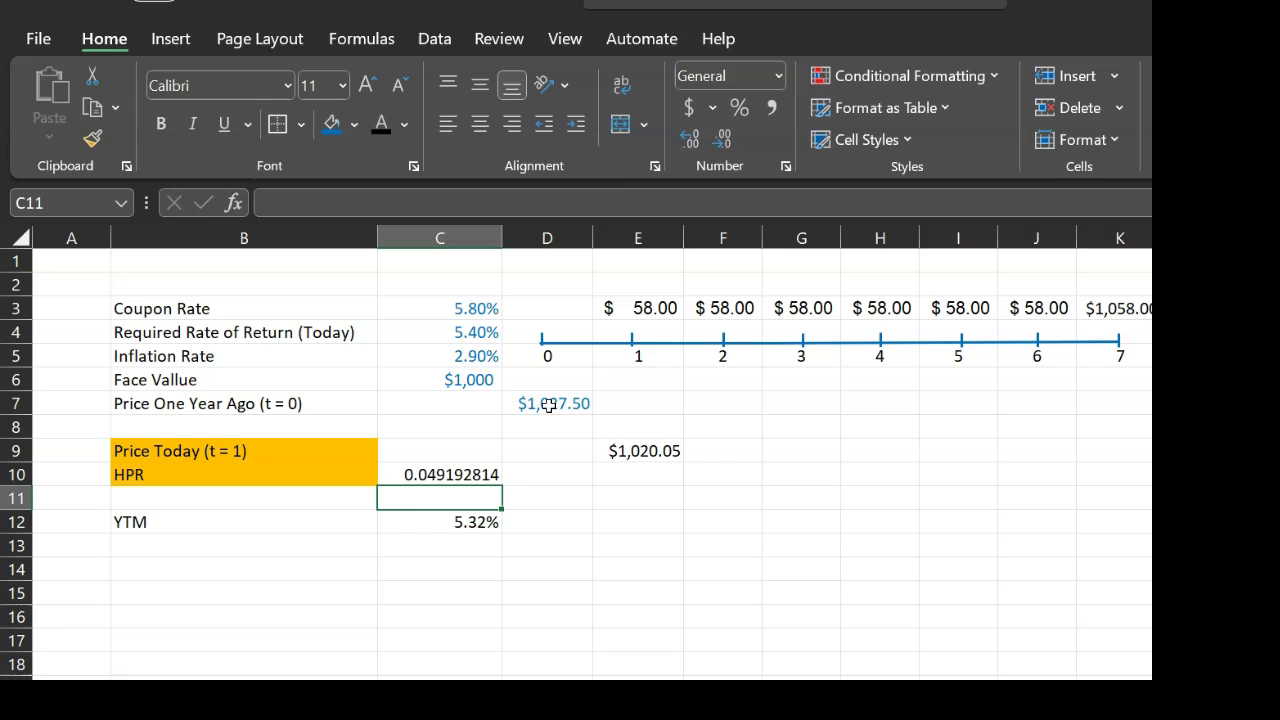
# - Format the HPR in C10 as a percentage with two decimals, showing 4.92%
pyautogui.click(475, 475)
pyautogui.click(740, 107)
pyautogui.click(691, 140)
pyautogui.click(691, 140)
pyautogui.click(395, 638)
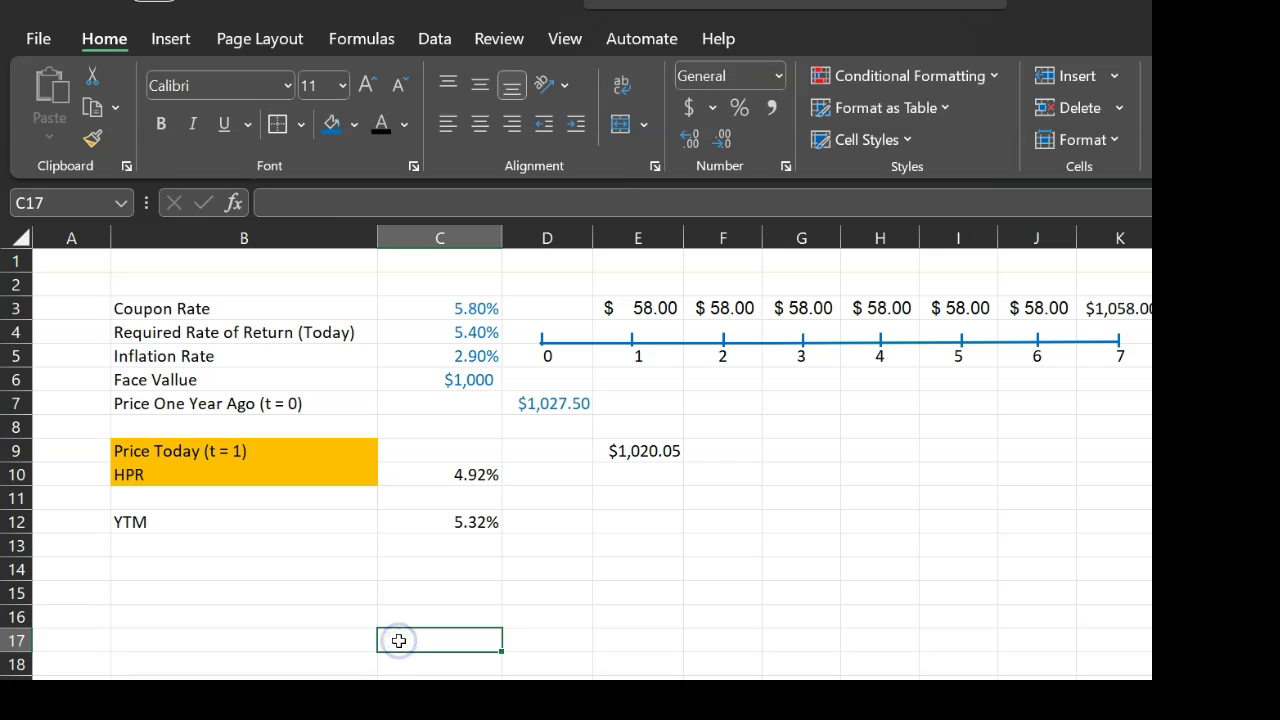
pyautogui.click(480, 475)
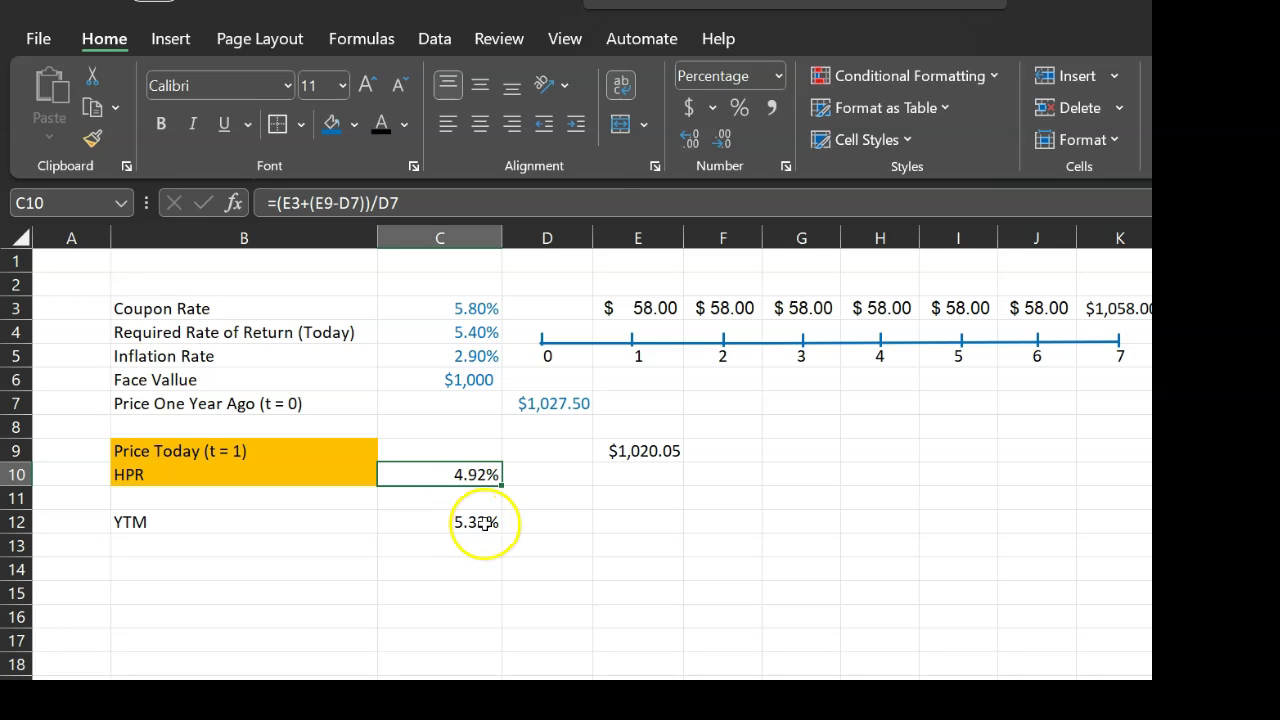
pyautogui.click(483, 522)
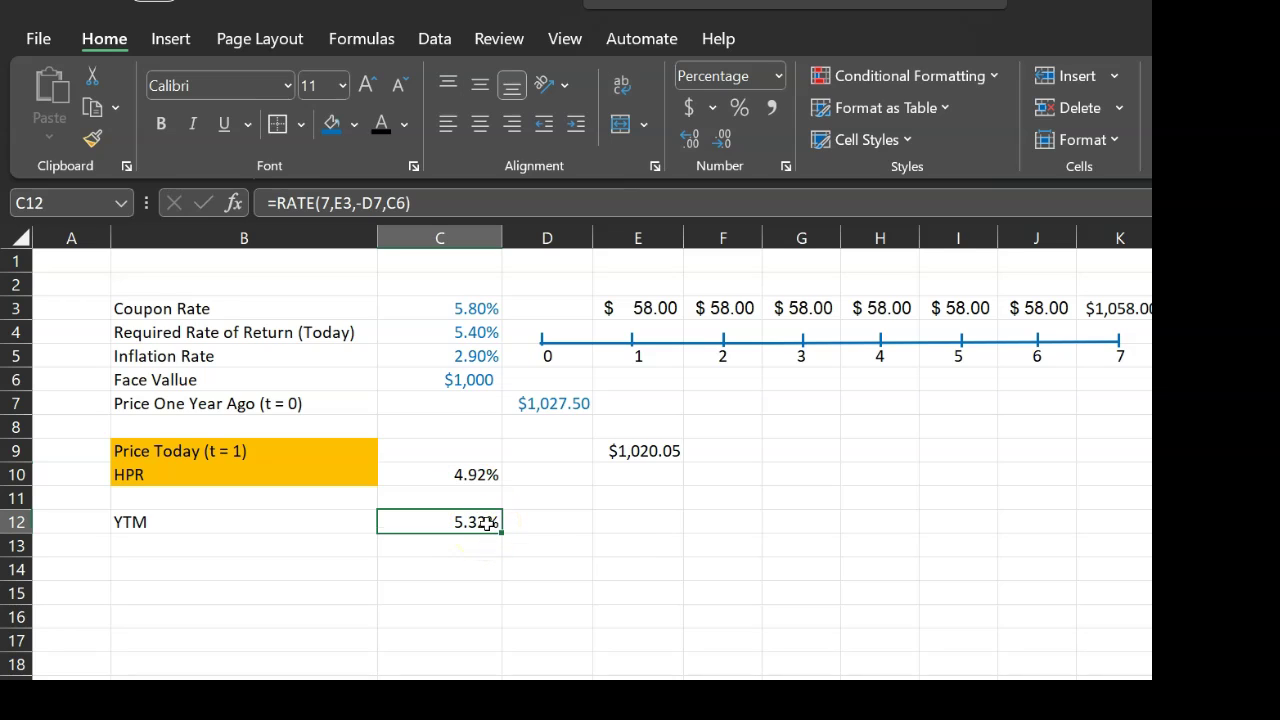